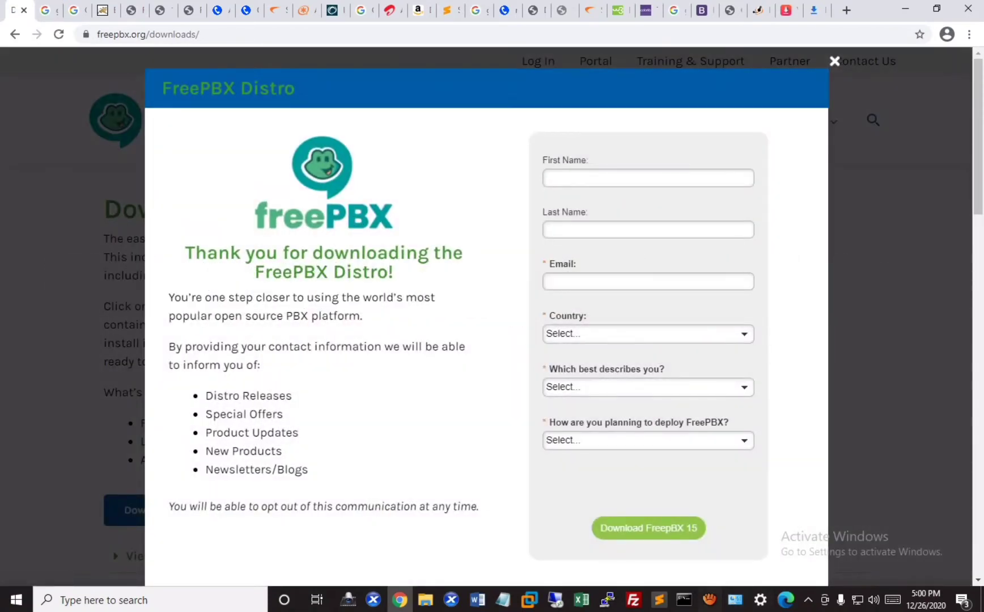
- Set deployment to On-Premise and submit the form to download the FreePBX 15 ISO
click(648, 441)
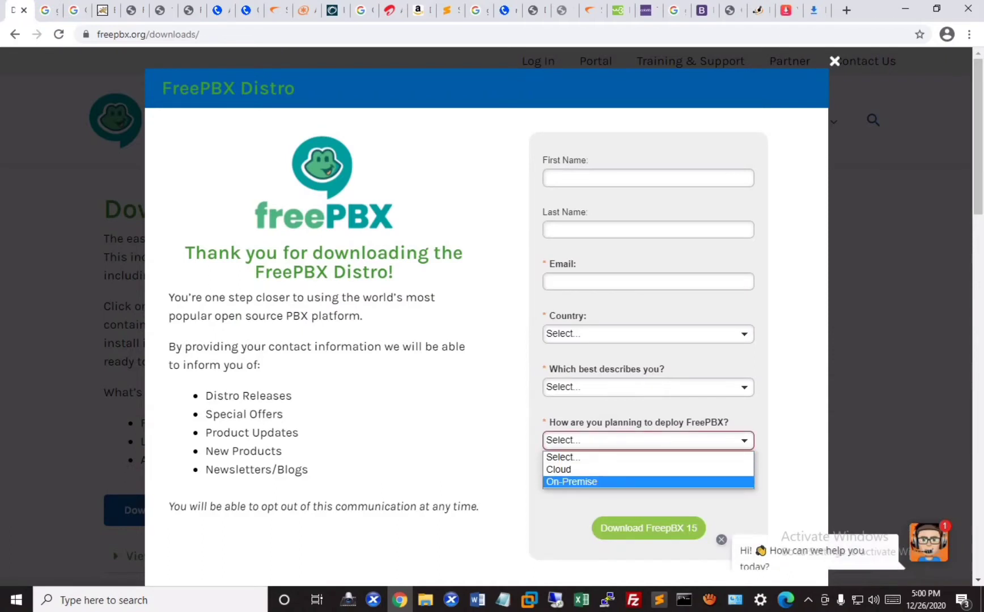
key(Up)
key(Up)
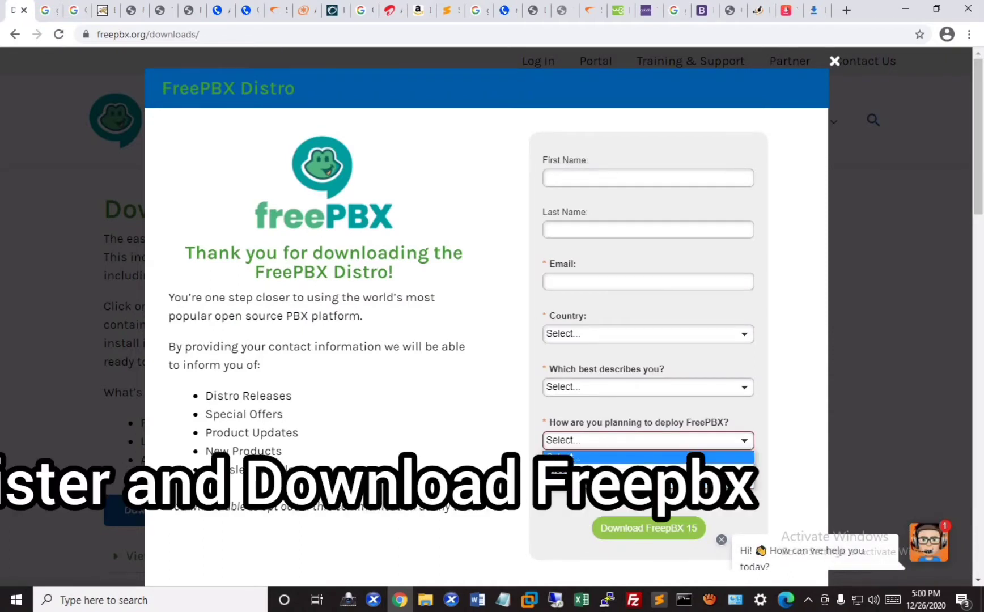
key(Return)
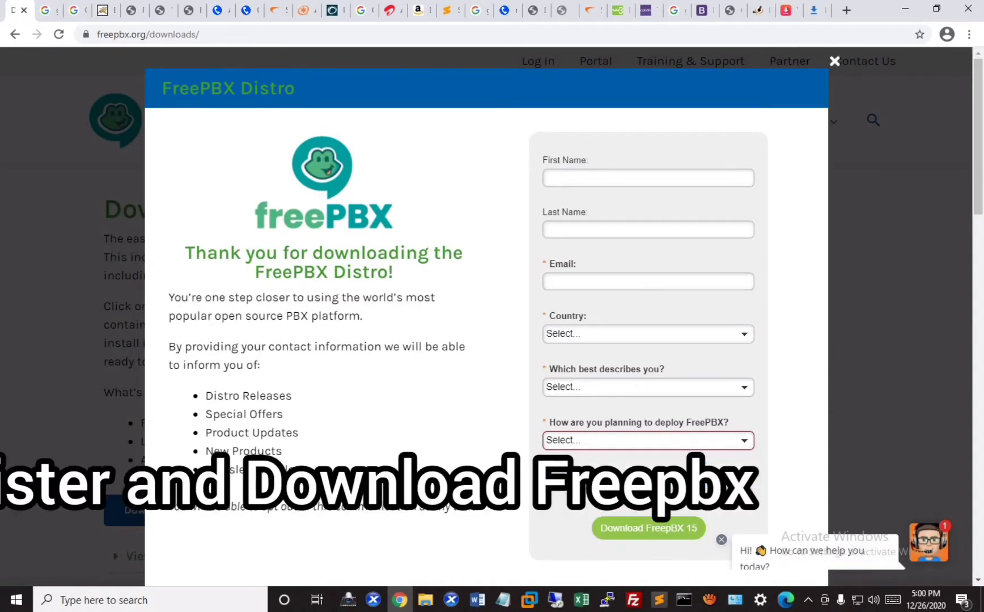
key(alt+Down)
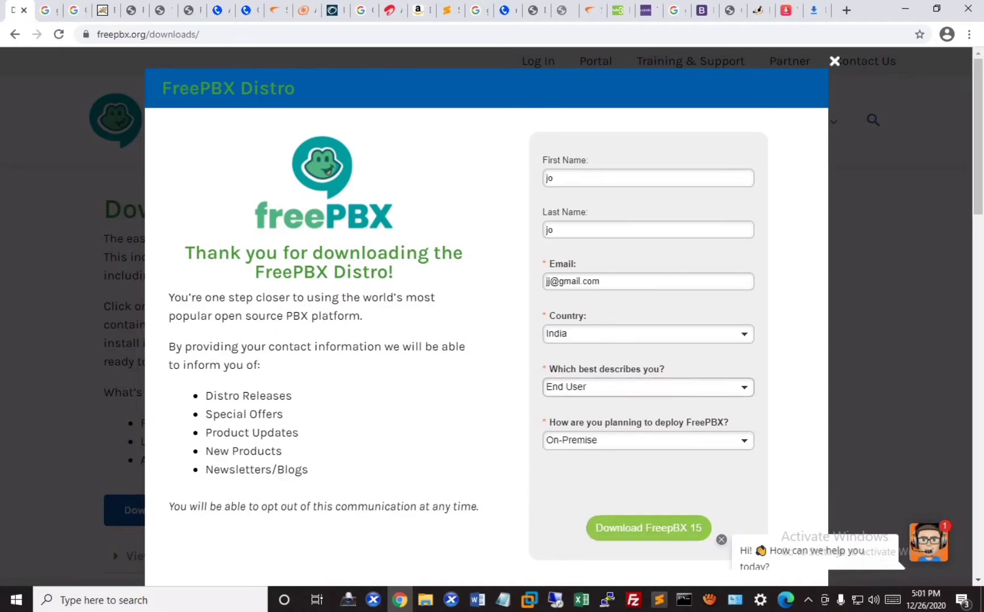
key(Return)
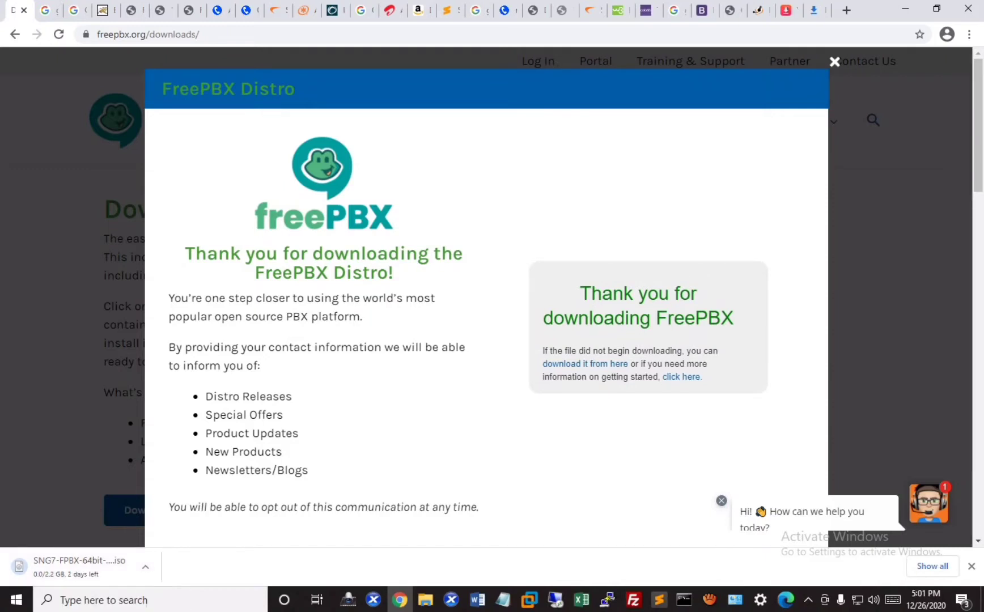
drag(205, 391, 309, 476)
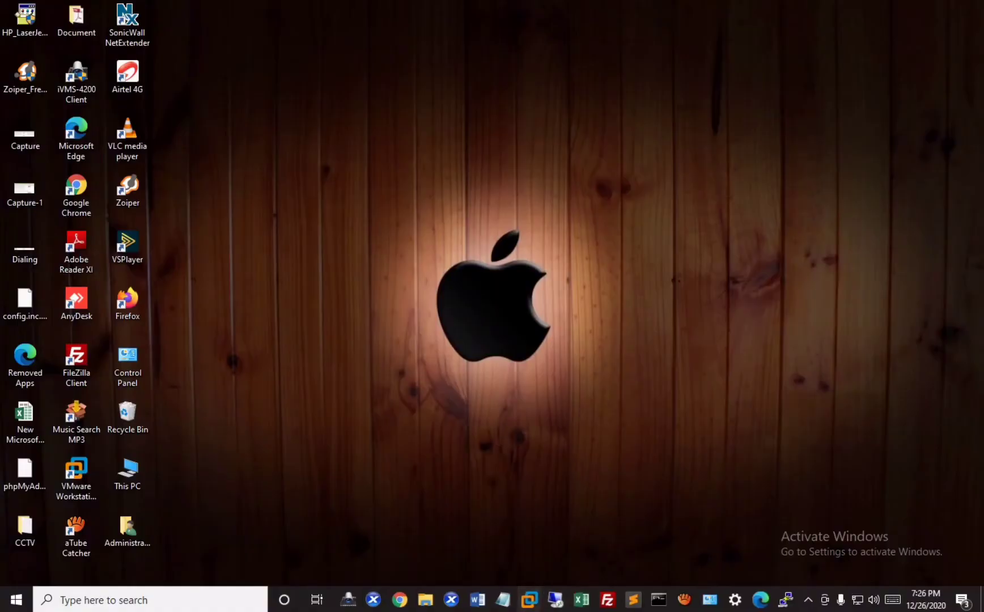
- Start a Typical new virtual machine from the SNG7-FPBX-64bit-2011-5 (1) ISO image
mouse_move(529, 600)
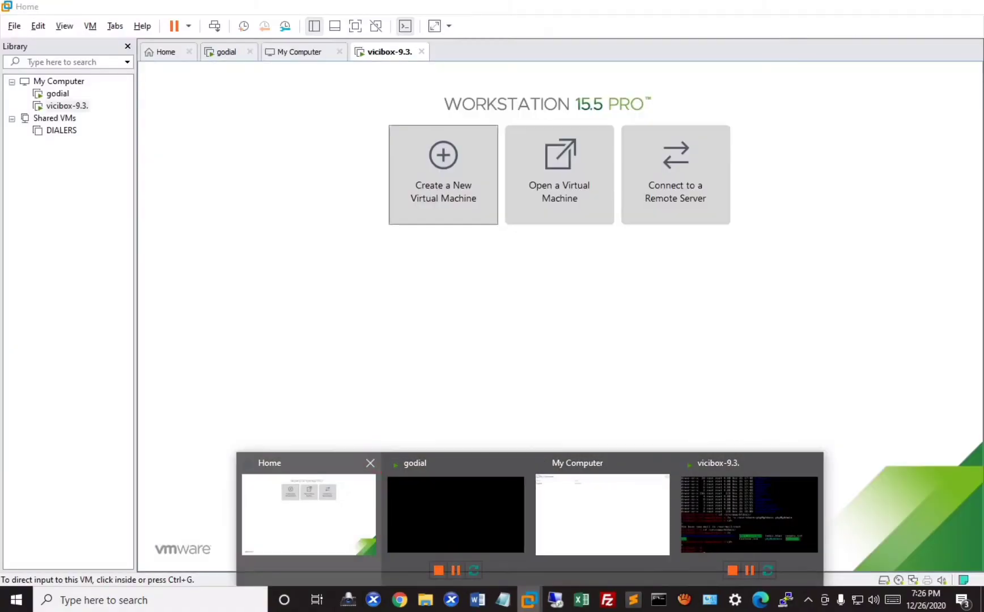
click(309, 498)
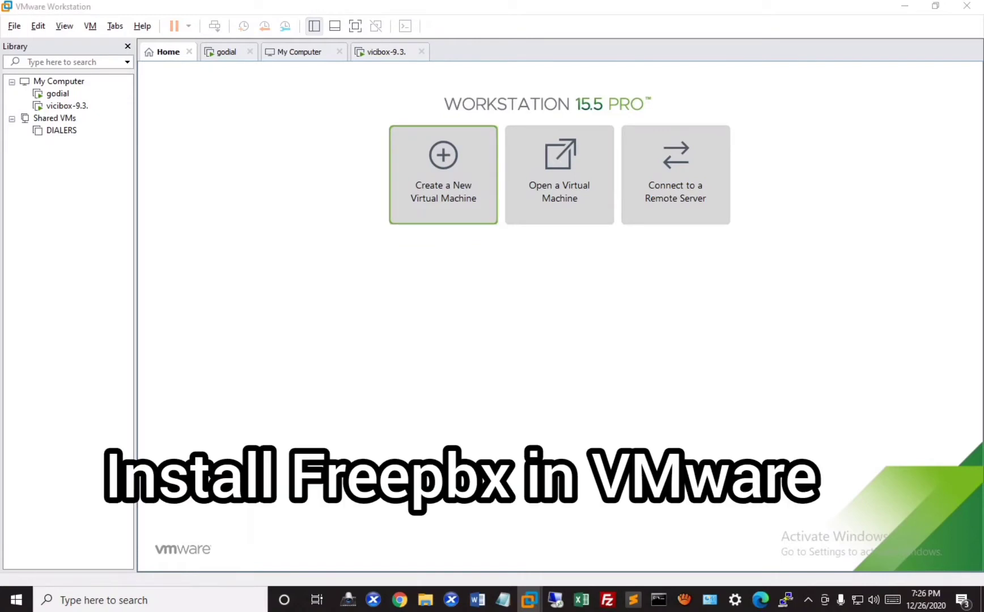
key(ctrl+n)
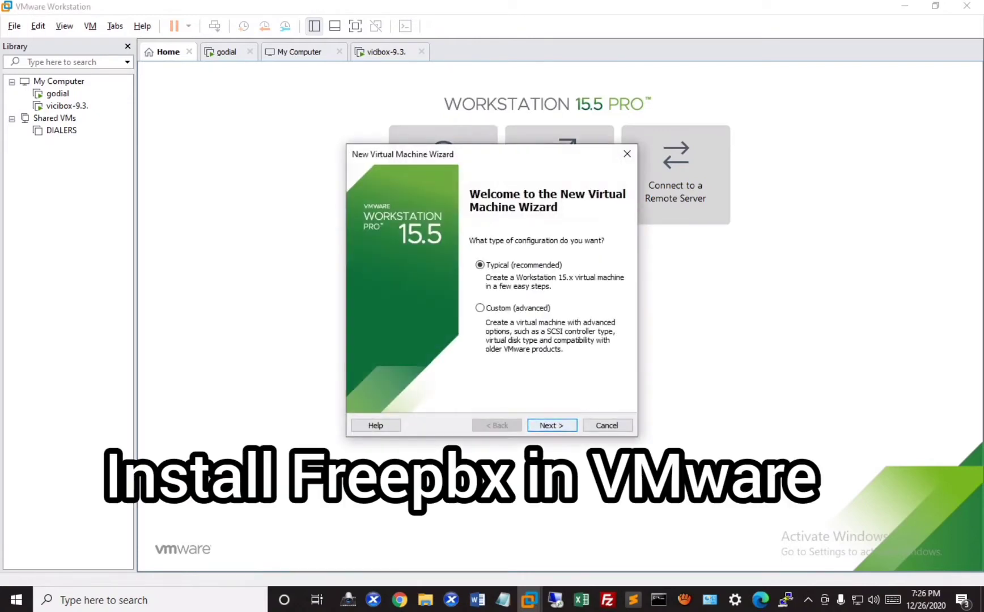
key(Return)
key(Up)
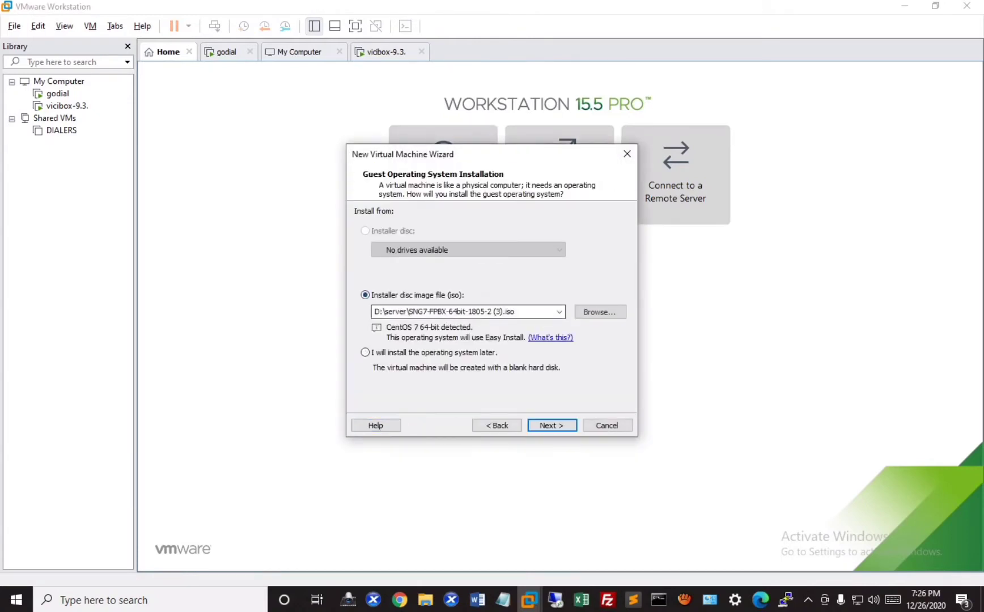
key(Tab)
key(Tab)
key(Return)
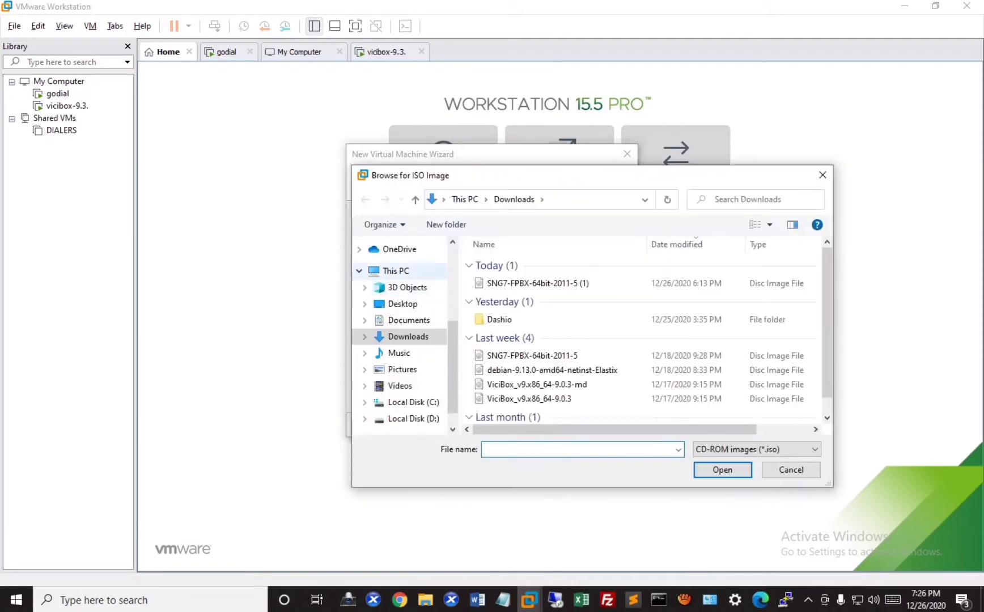
key(shift+Tab)
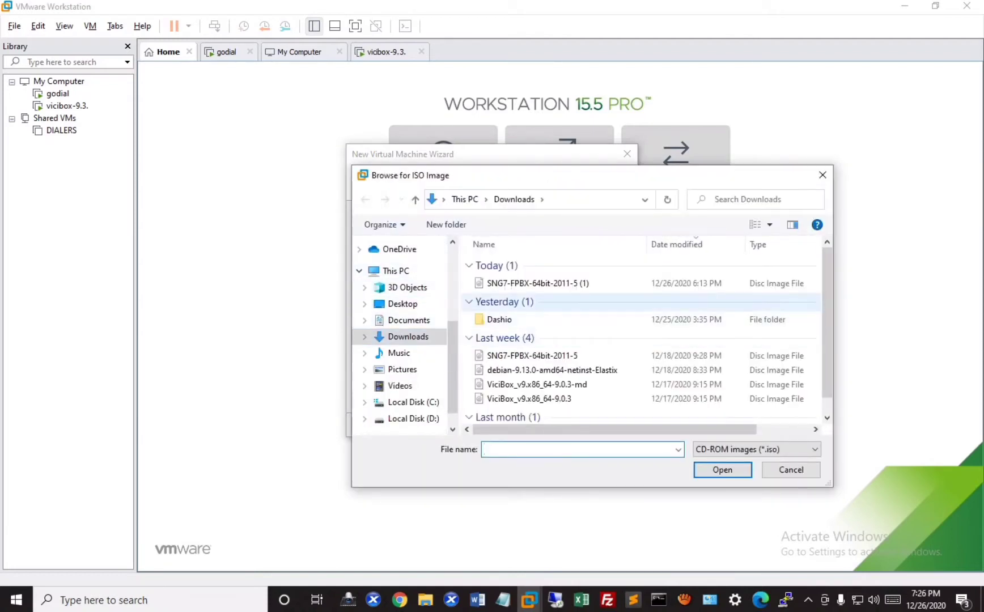
key(Up)
key(Return)
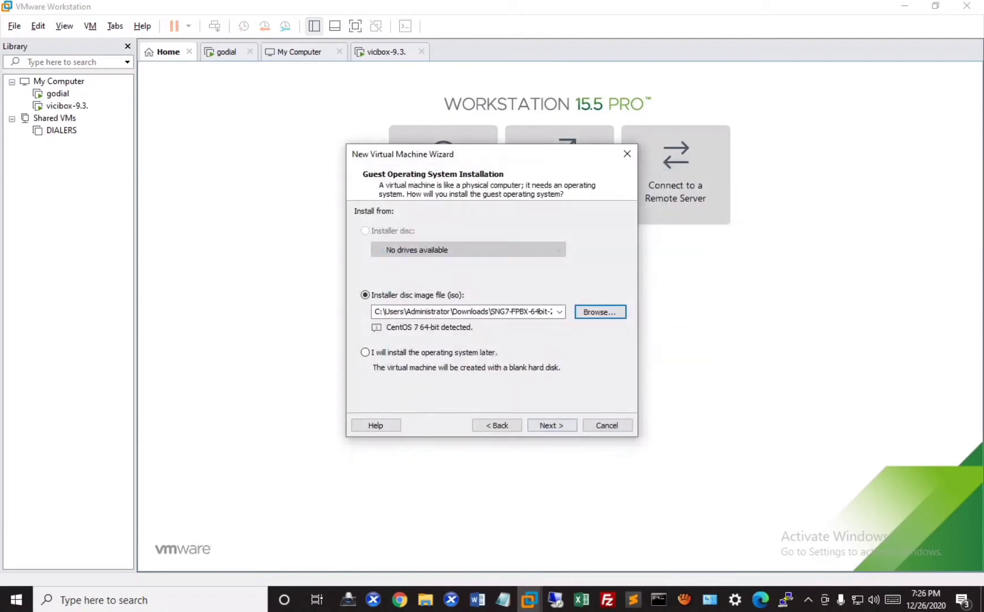
- Name the VM freepbx and give it a 10 GB disk stored as a single file
key(Return)
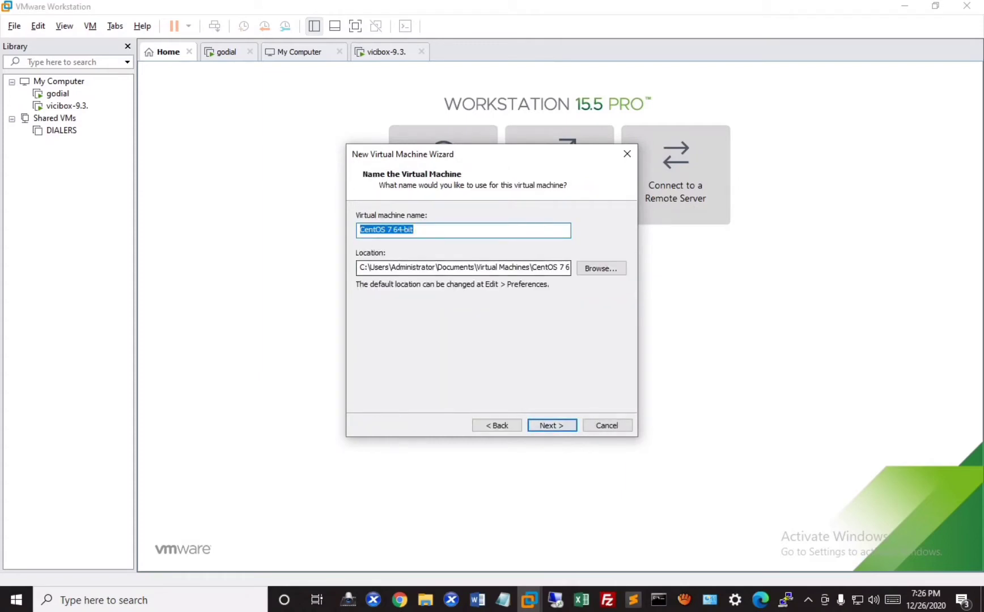
text(free)
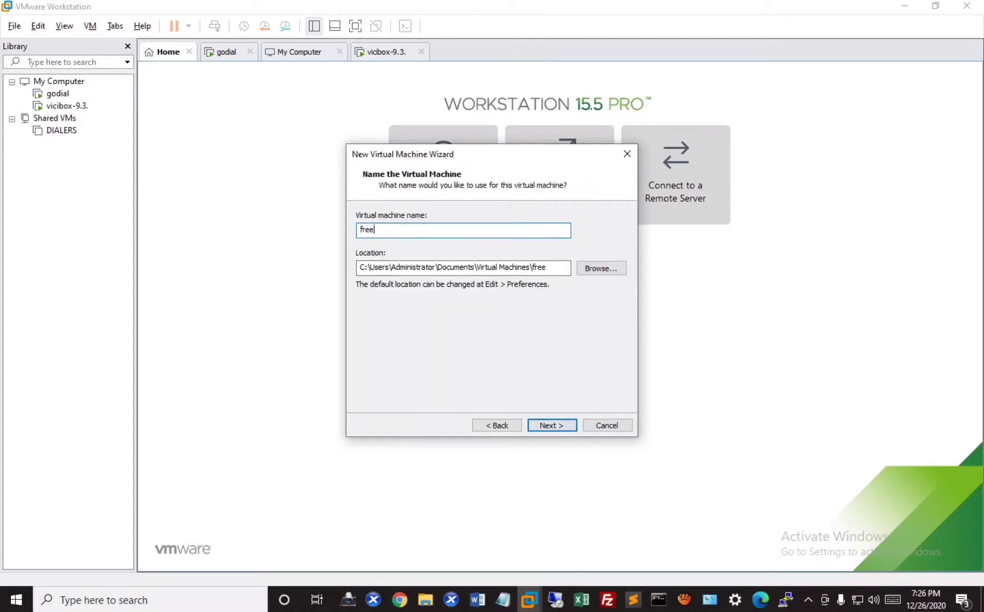
text(pbx)
key(Return)
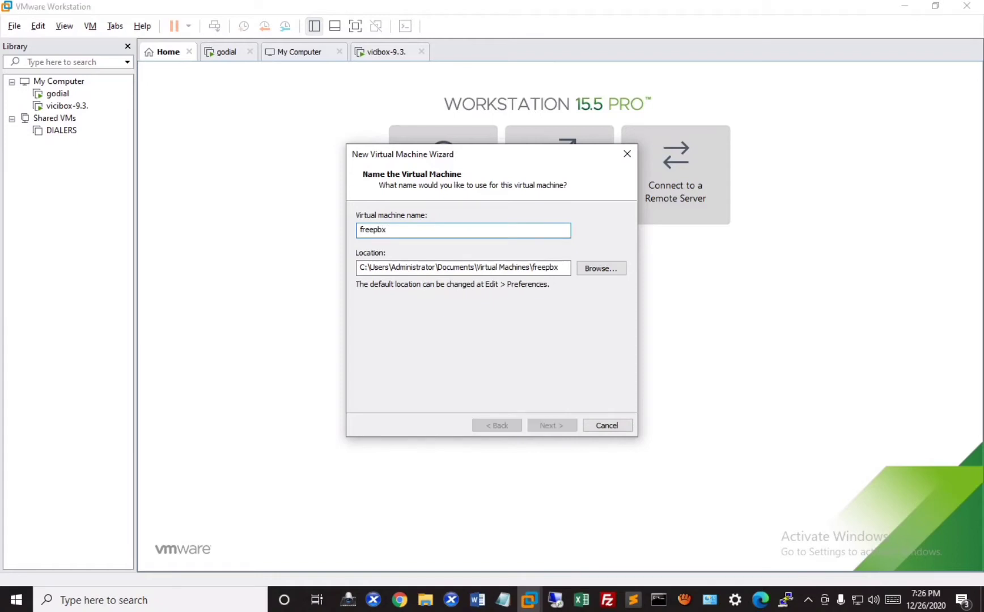
text(10)
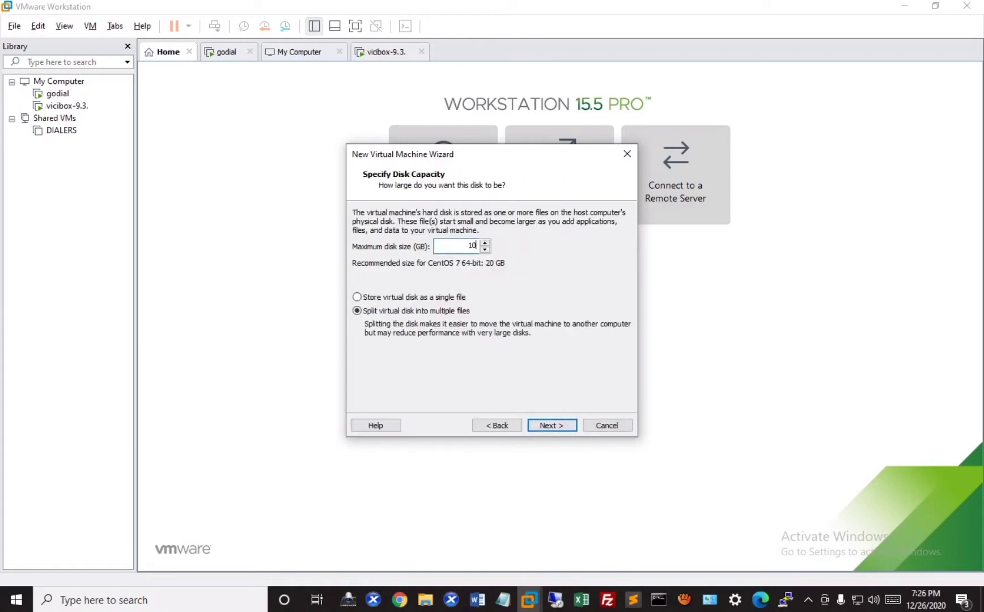
key(alt+o)
key(Return)
key(Return)
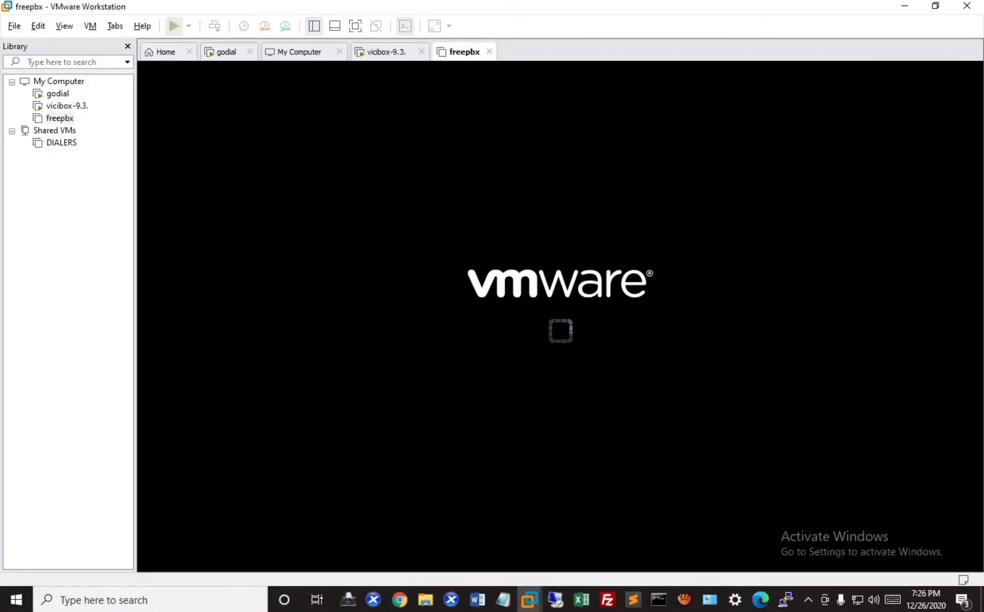
- Choose FreePBX 15 Installation (Asterisk 17) in the boot menu and launch FreePBX Standard
right_click(66, 119)
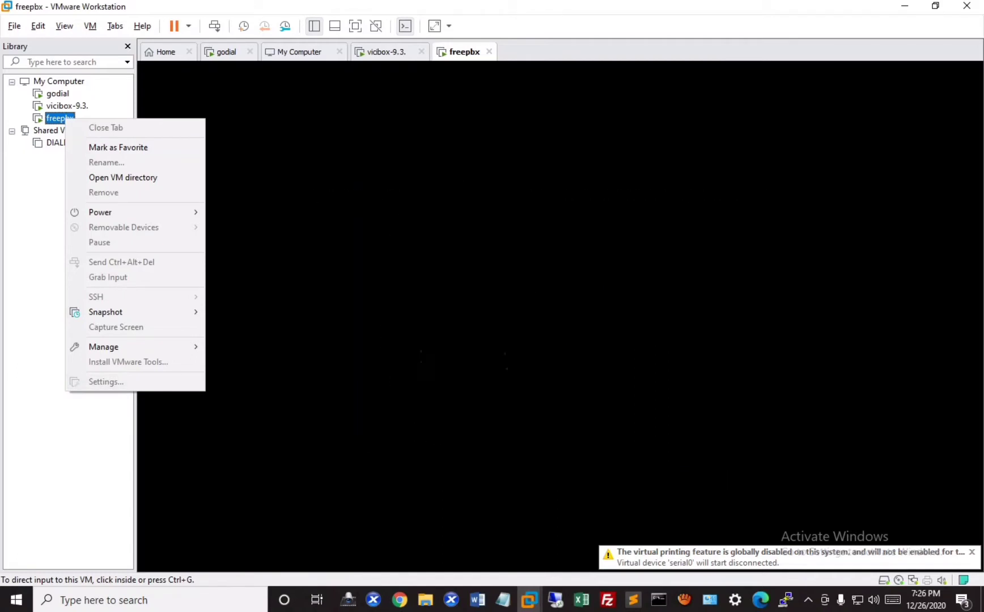
key(ctrl+g)
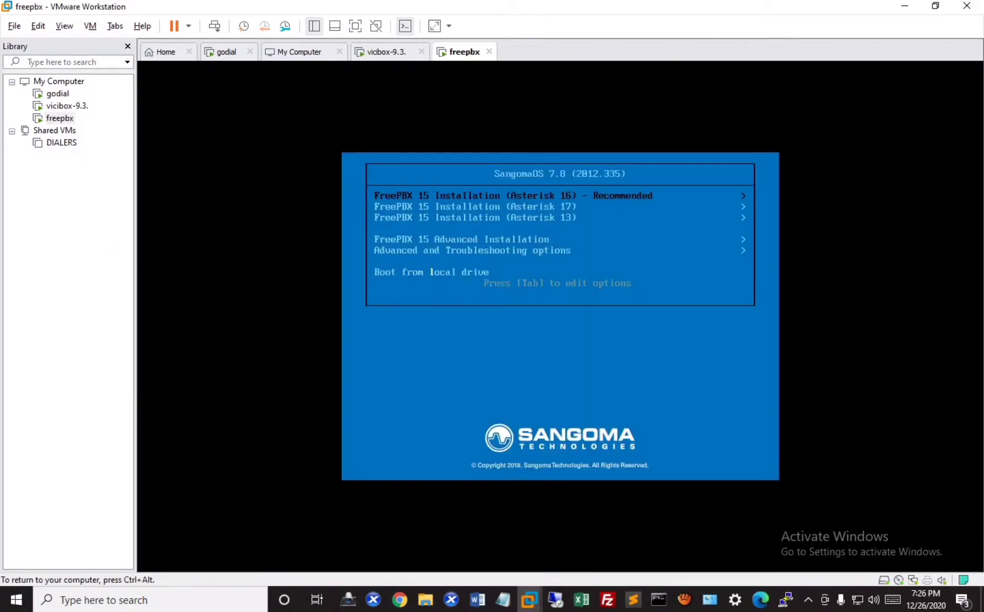
key(Down)
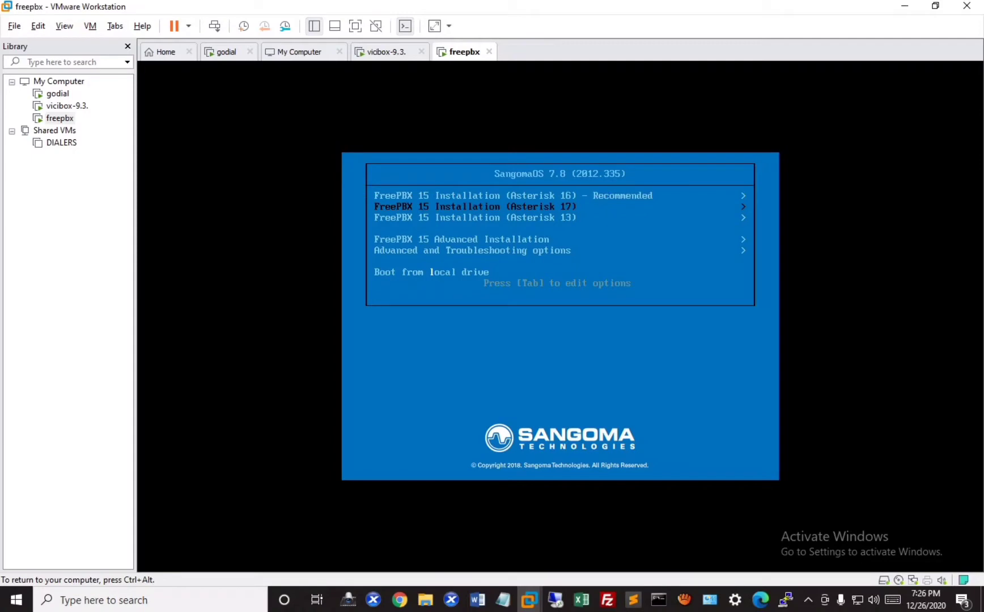
key(Up)
key(Down)
key(Down)
key(Up)
key(Down)
key(Up)
key(Down)
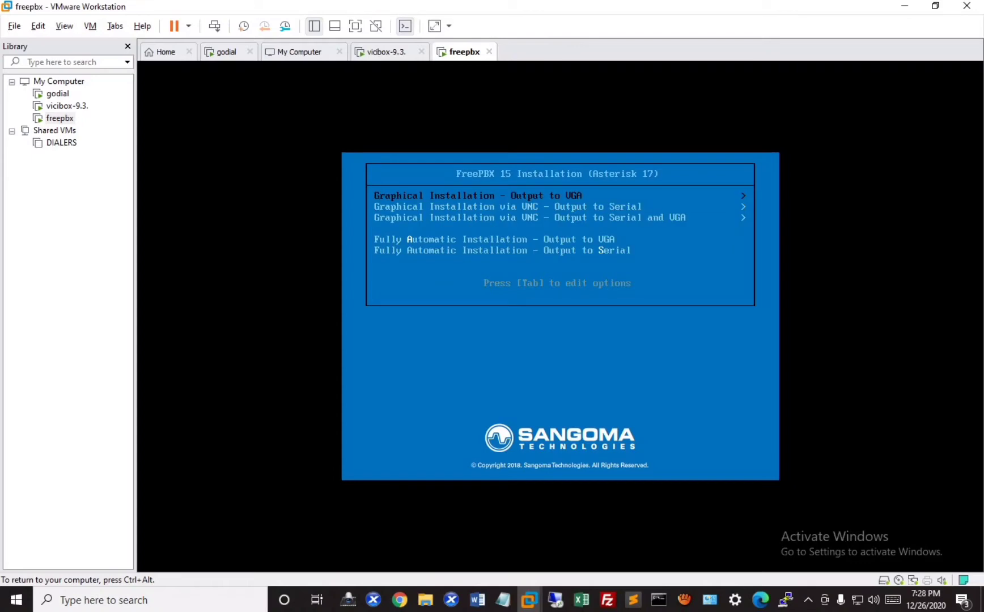
key(Return)
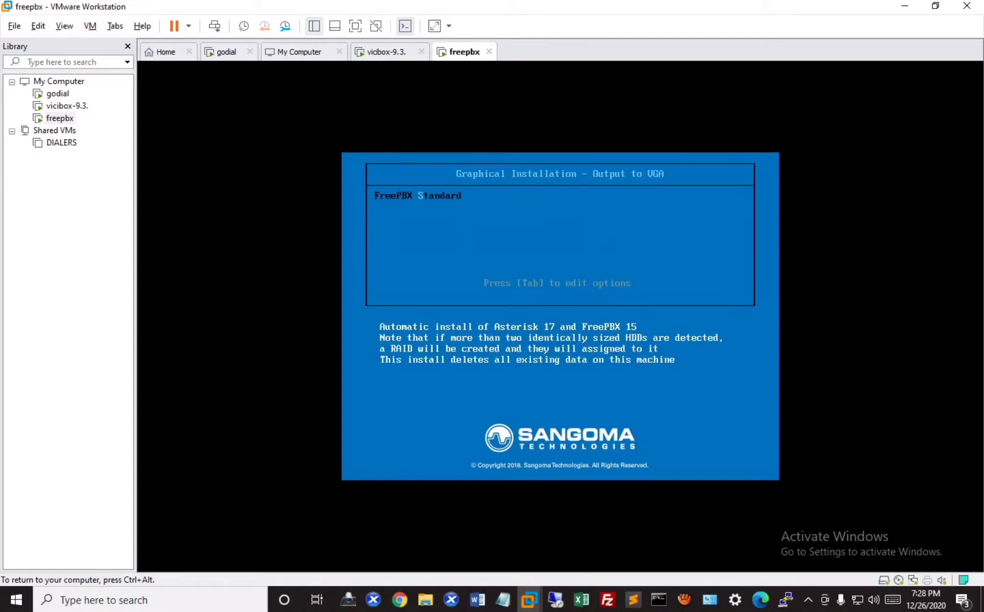
key(Return)
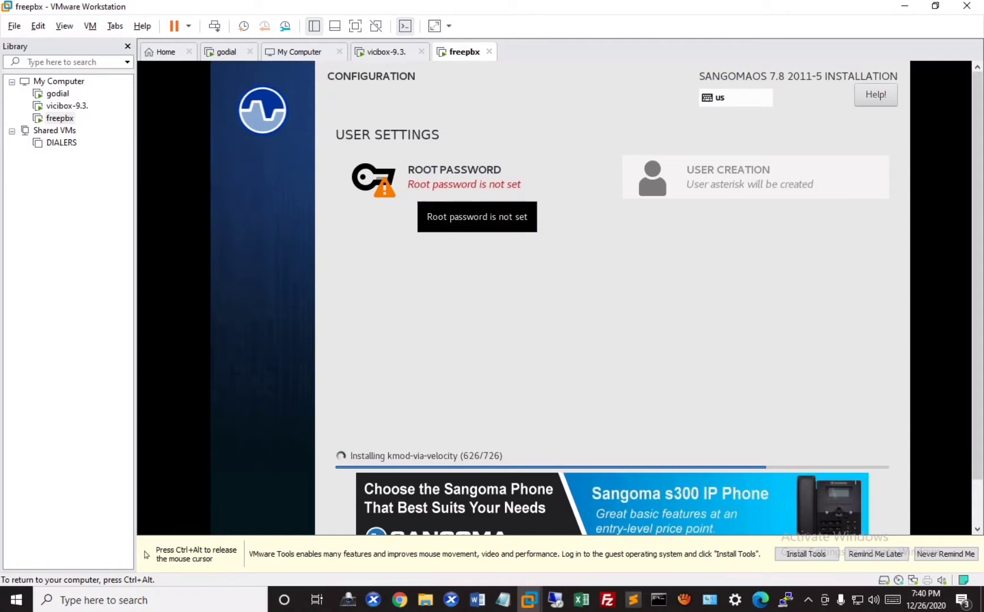
- Enter a root password and its confirmation on the ROOT PASSWORD screen
click(477, 187)
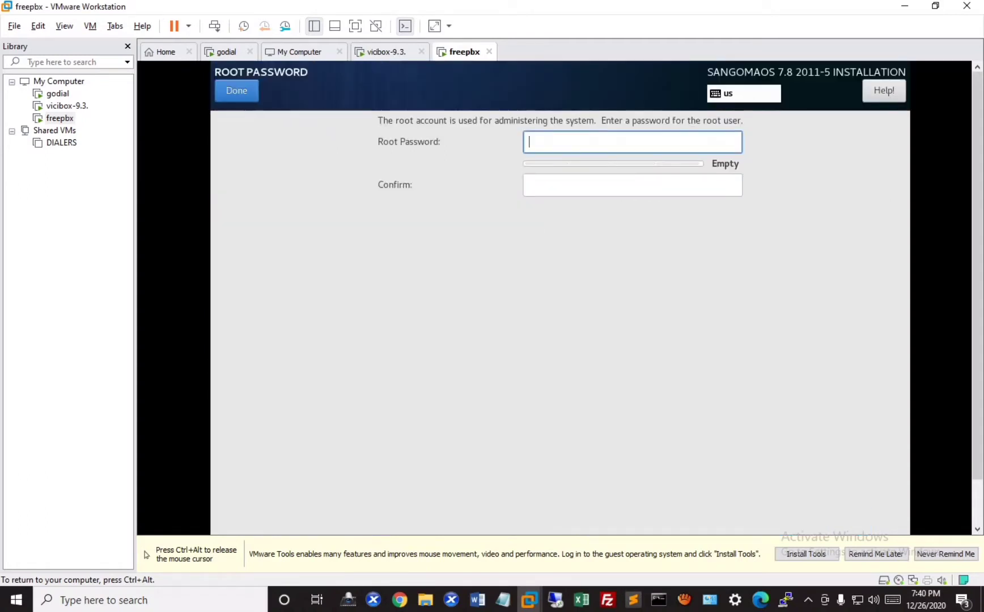
text(•••••)
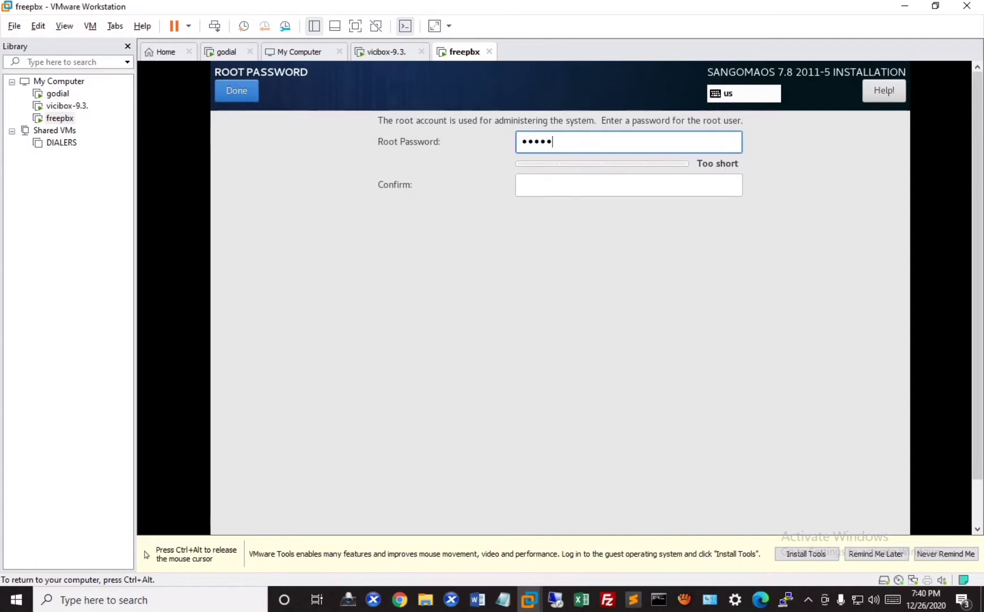
key(Tab)
text(••)
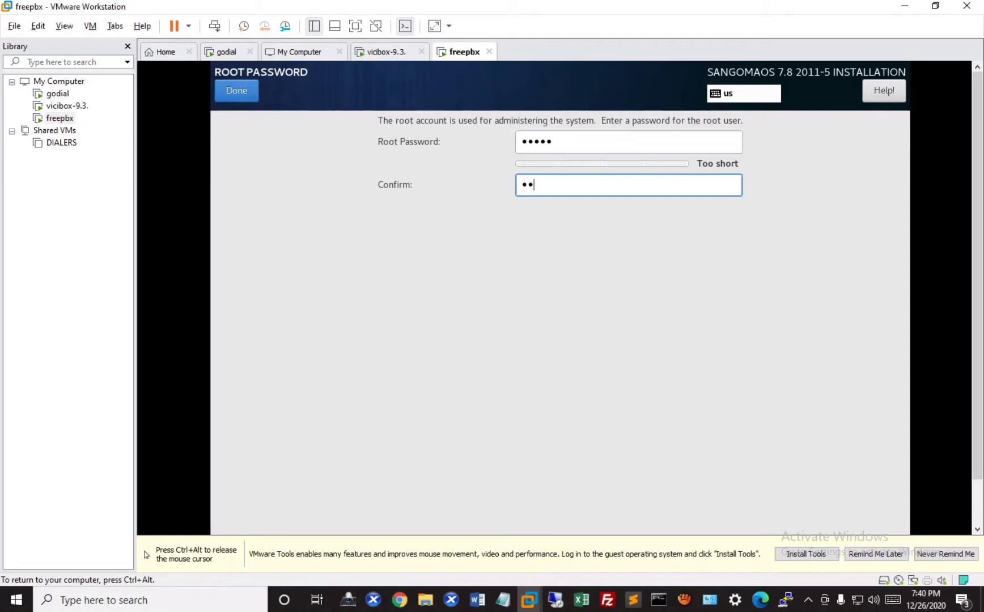
text(•••)
key(ctrl+alt)
drag(977, 272, 977, 318)
click(850, 318)
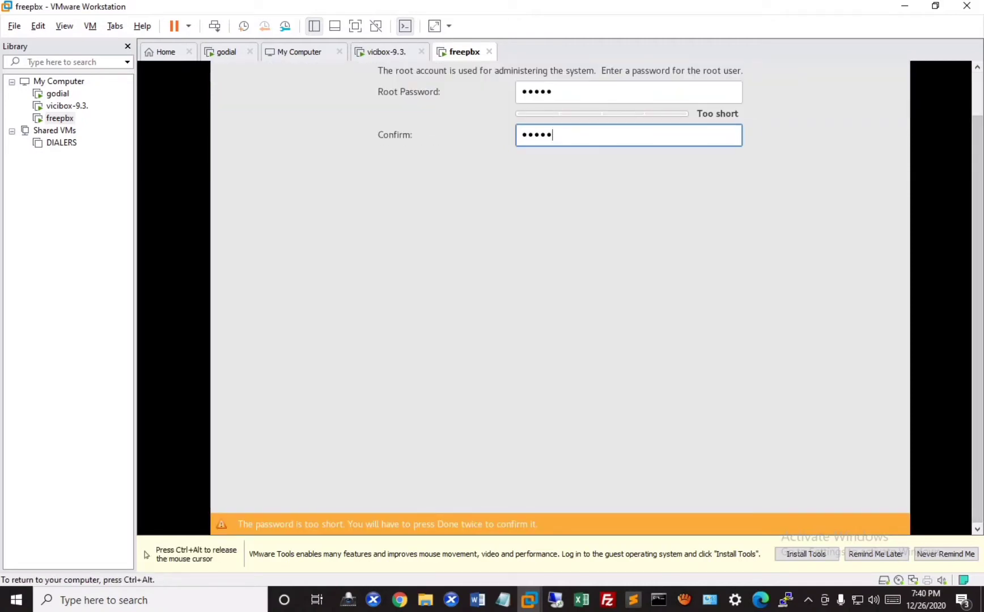
key(ctrl+alt)
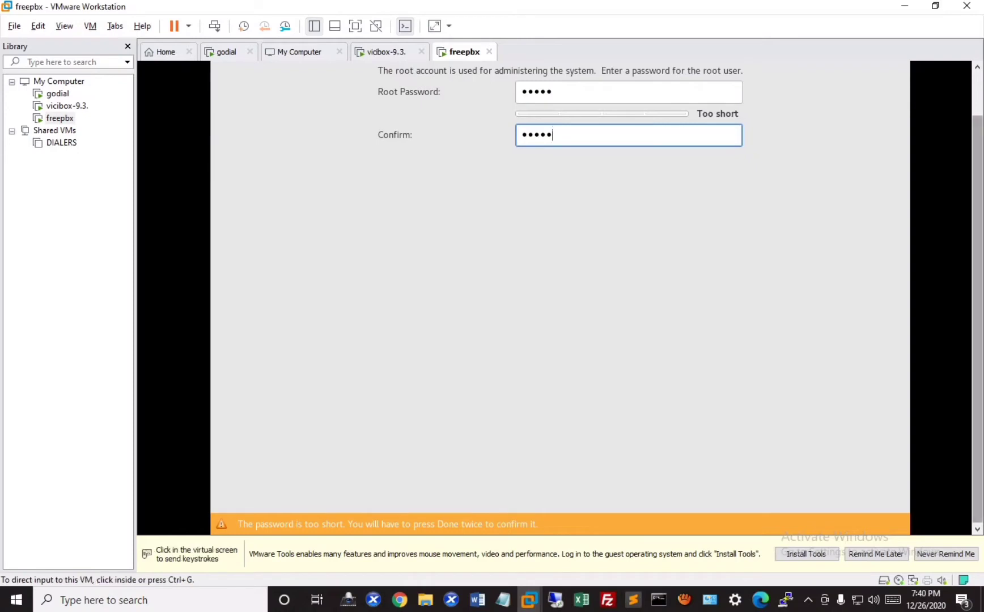
scroll(560, 284, up, 2)
key(ctrl+g)
- Retype the nine-character root password and accept it with Done
key(shift+Tab)
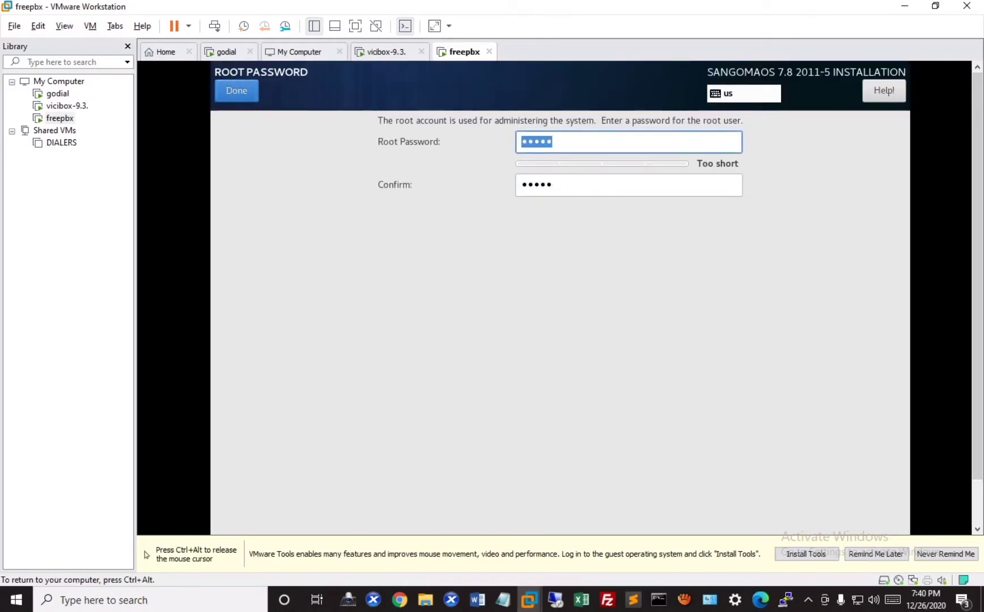
click(553, 141)
text(12)
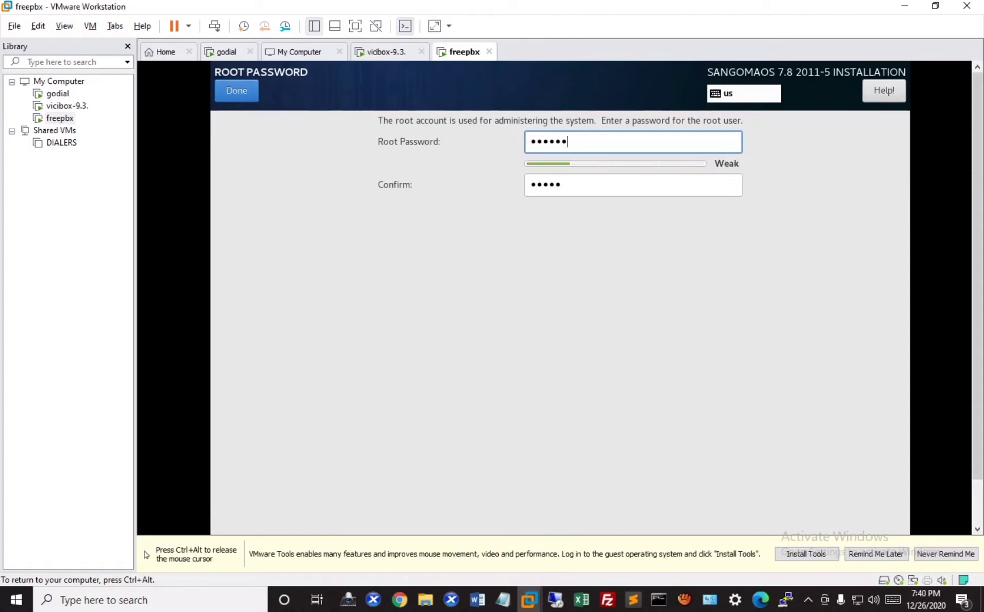
key(BackSpace)
key(BackSpace)
key(BackSpace)
key(BackSpace)
key(BackSpace)
key(BackSpace)
key(BackSpace)
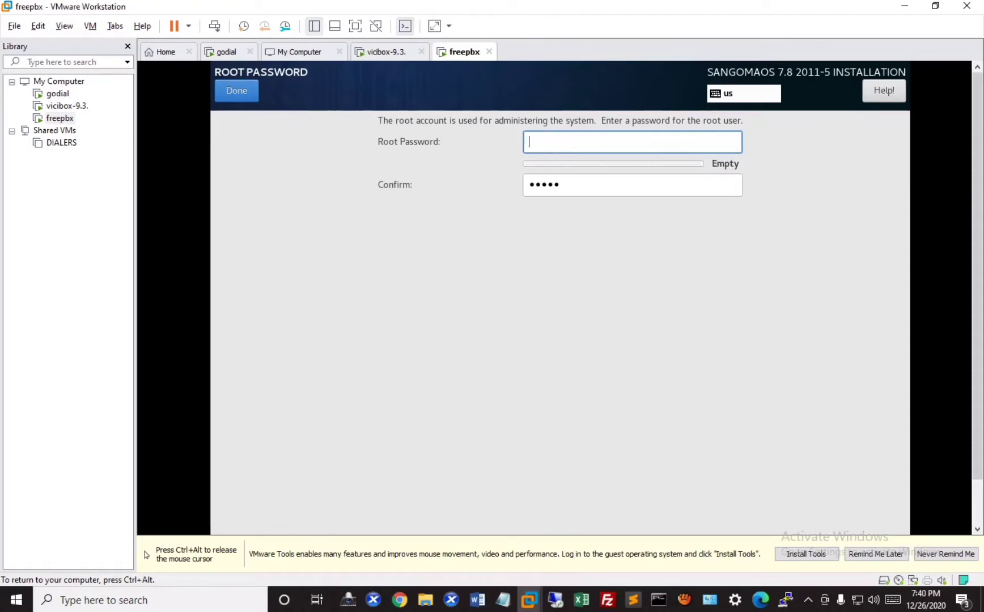
text(123456789)
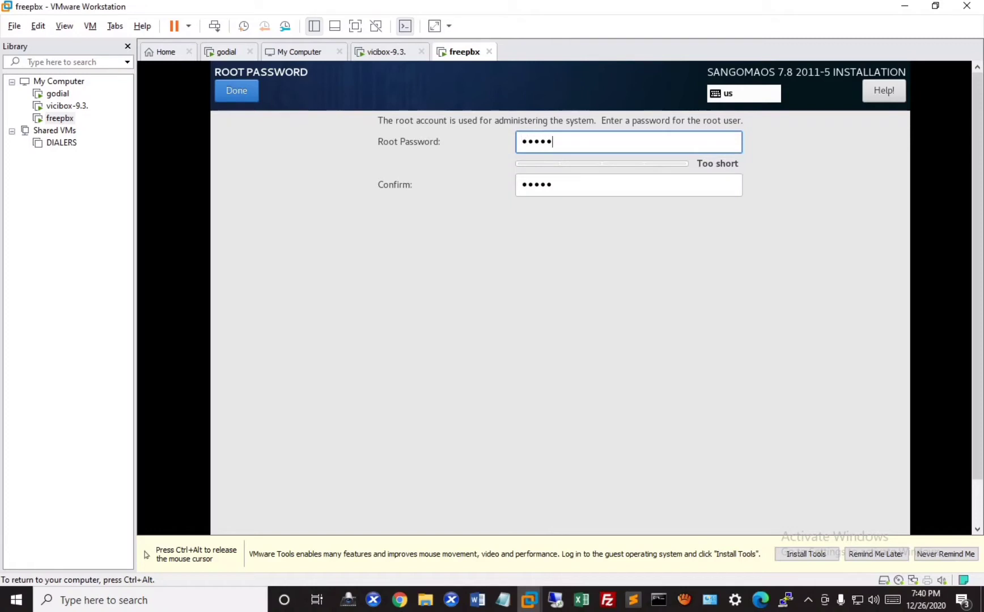
key(Tab)
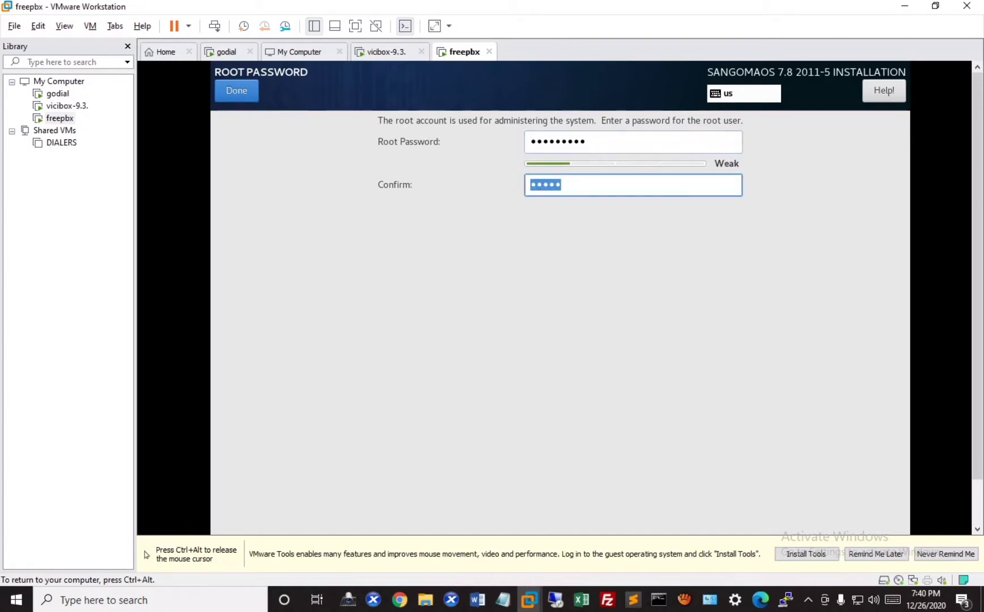
text(123456789)
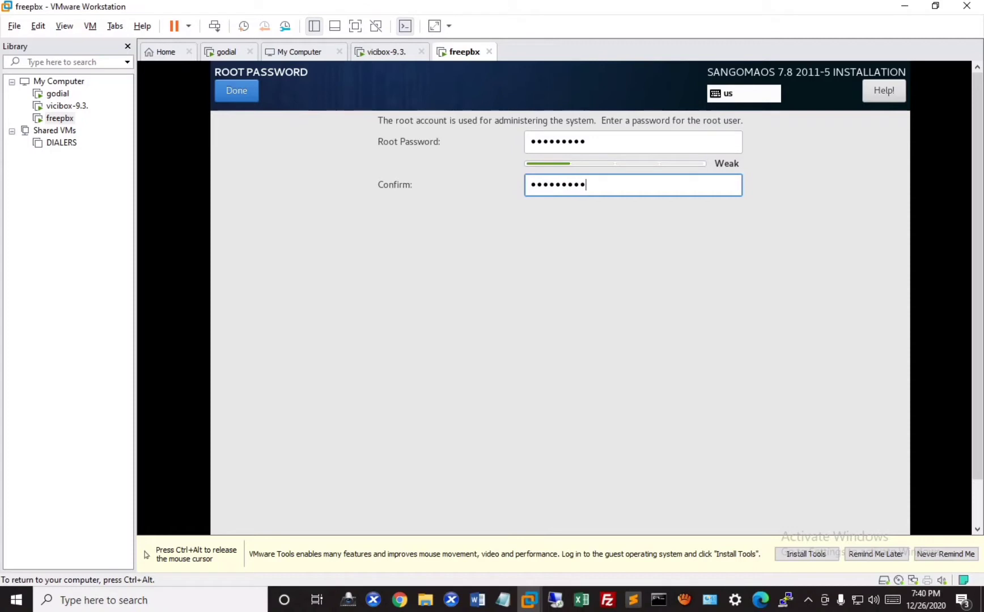
key(shift+Tab)
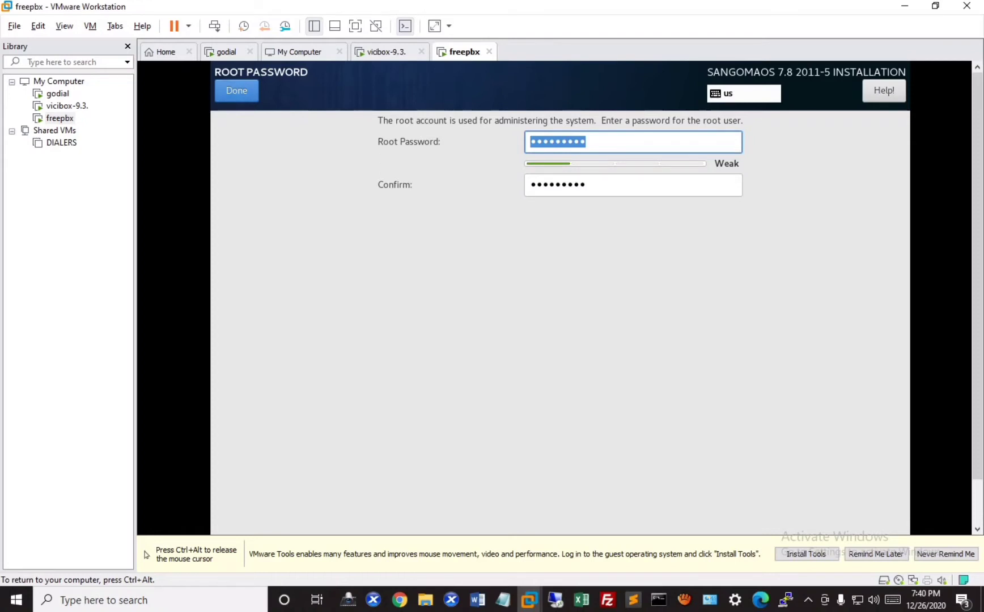
click(236, 90)
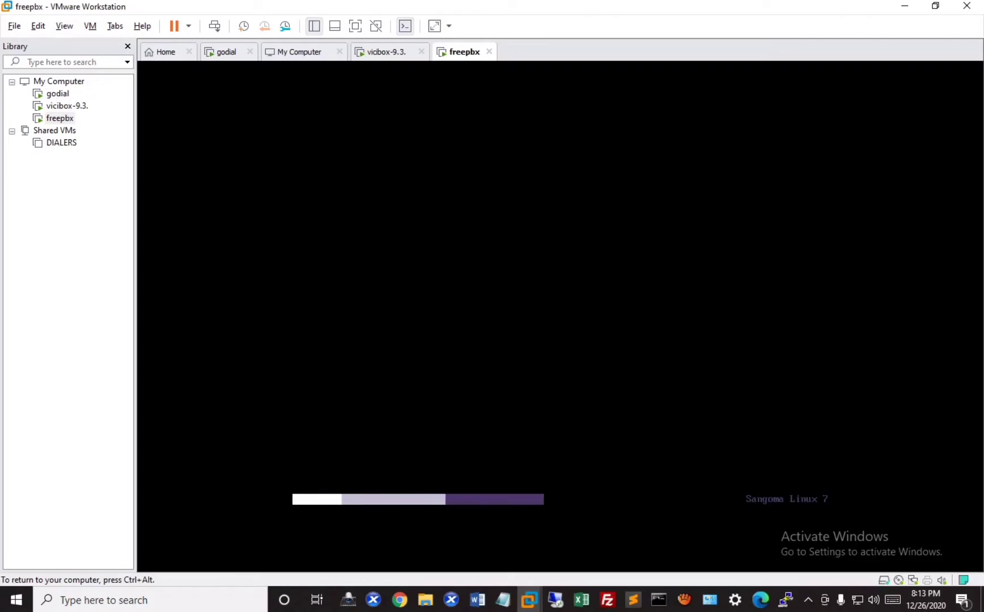
- Log in as root at the freepbx console and release input from the VM
key(ctrl+alt)
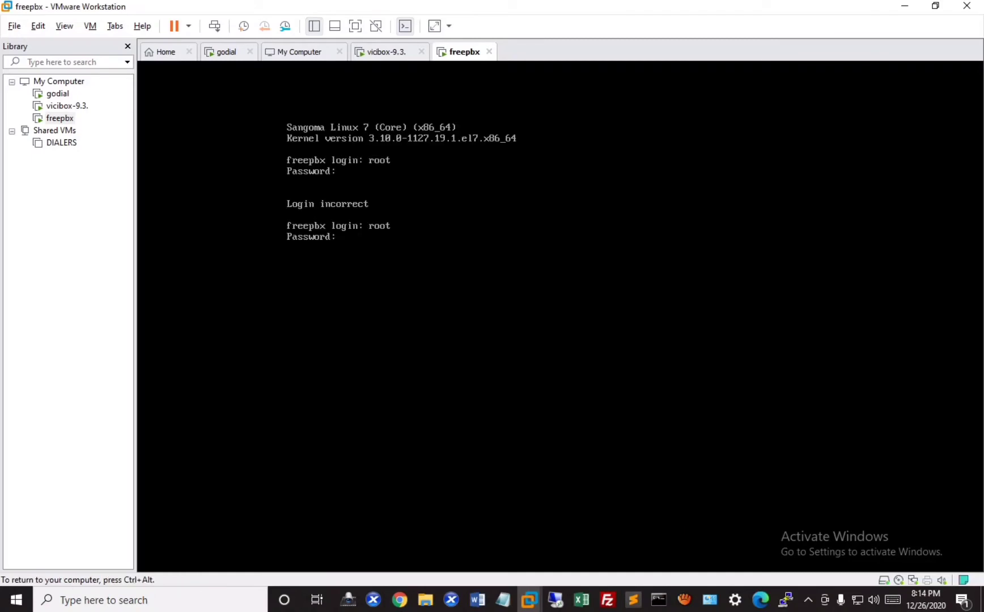
key(Return)
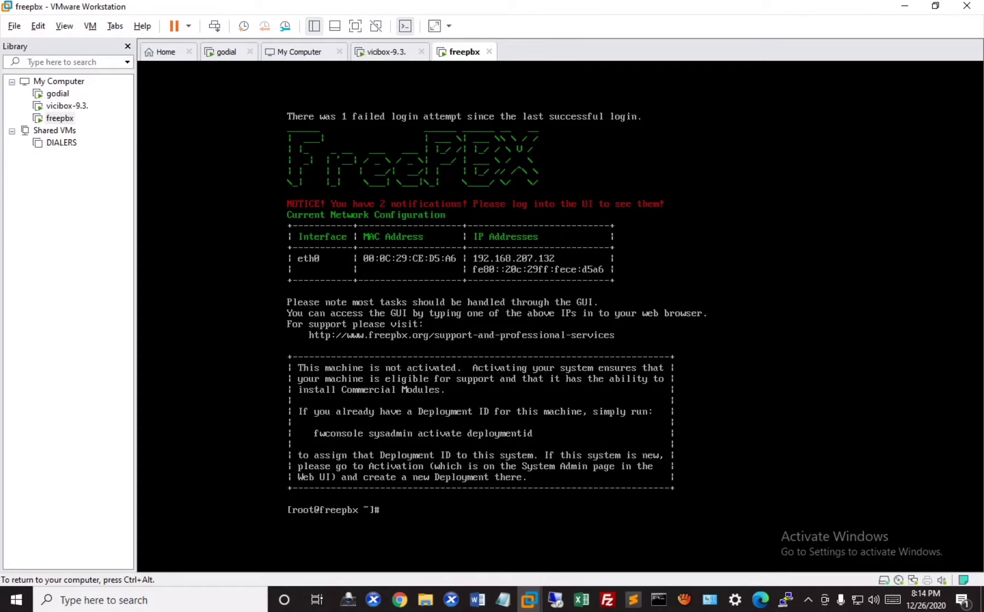
key(ctrl+alt)
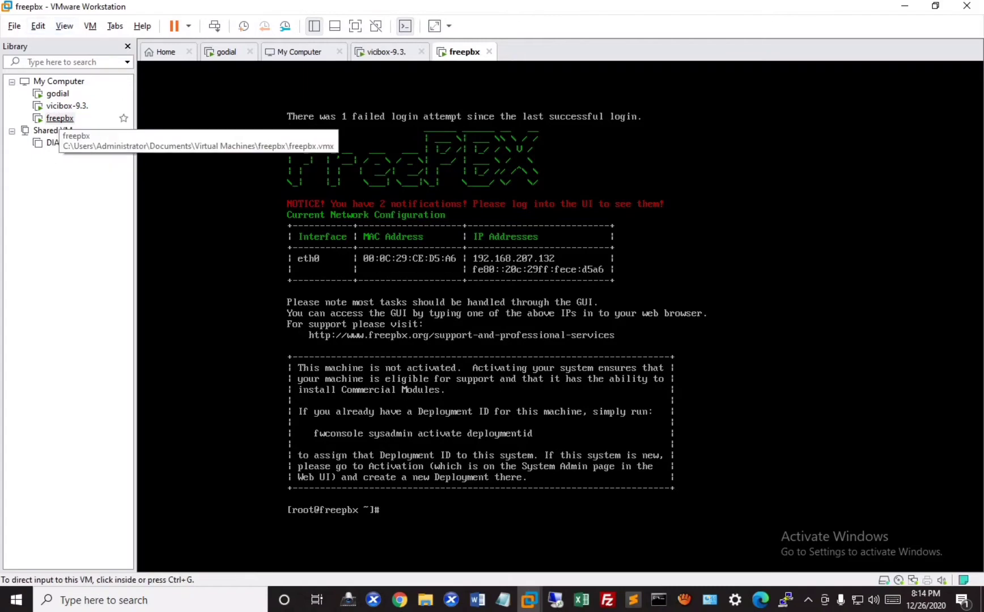
- Set the freepbx VM's Network Adapter to Bridged in its virtual machine settings
right_click(59, 118)
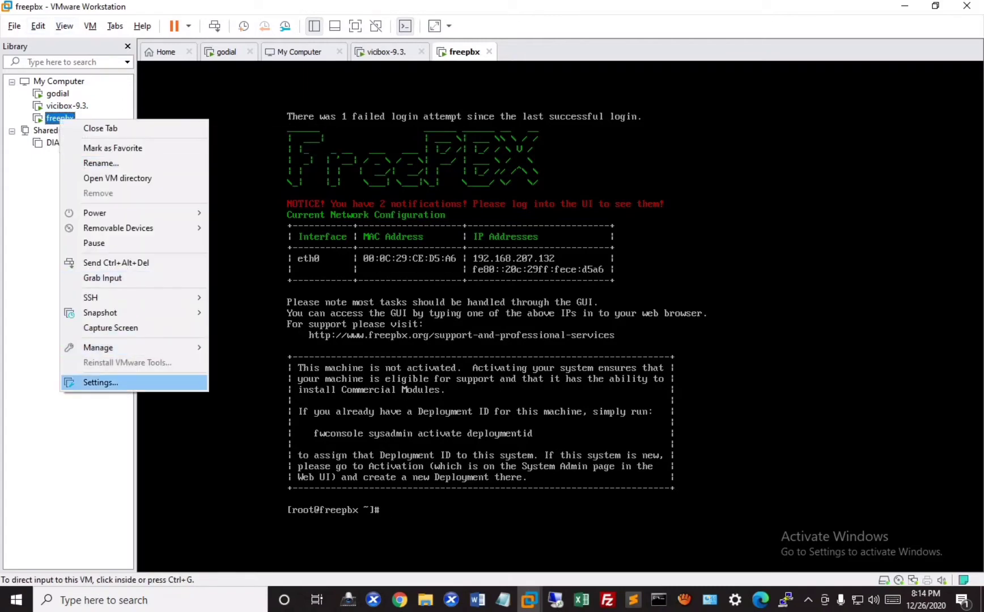
click(100, 383)
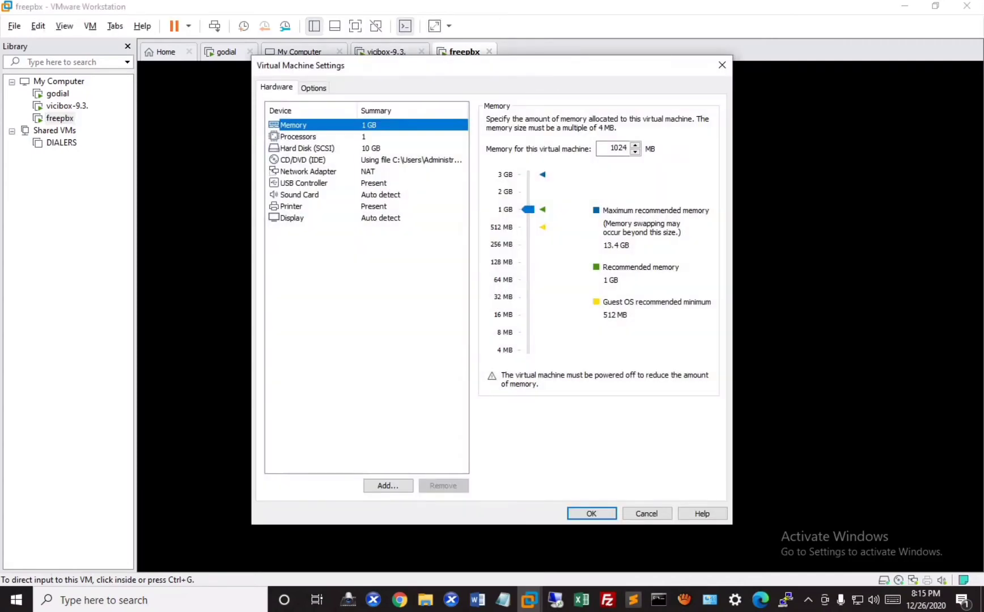
click(308, 171)
click(491, 170)
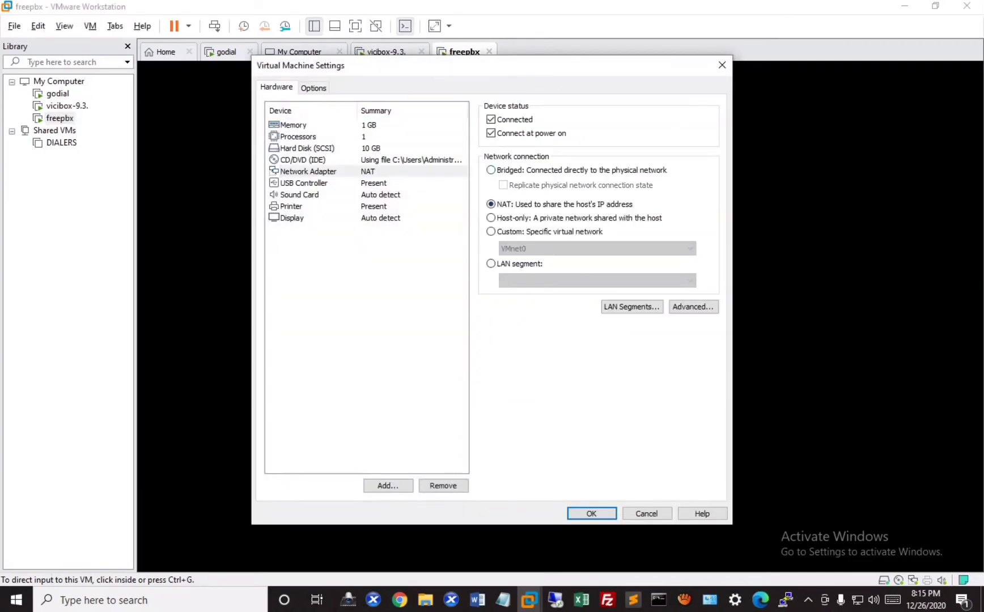
click(591, 513)
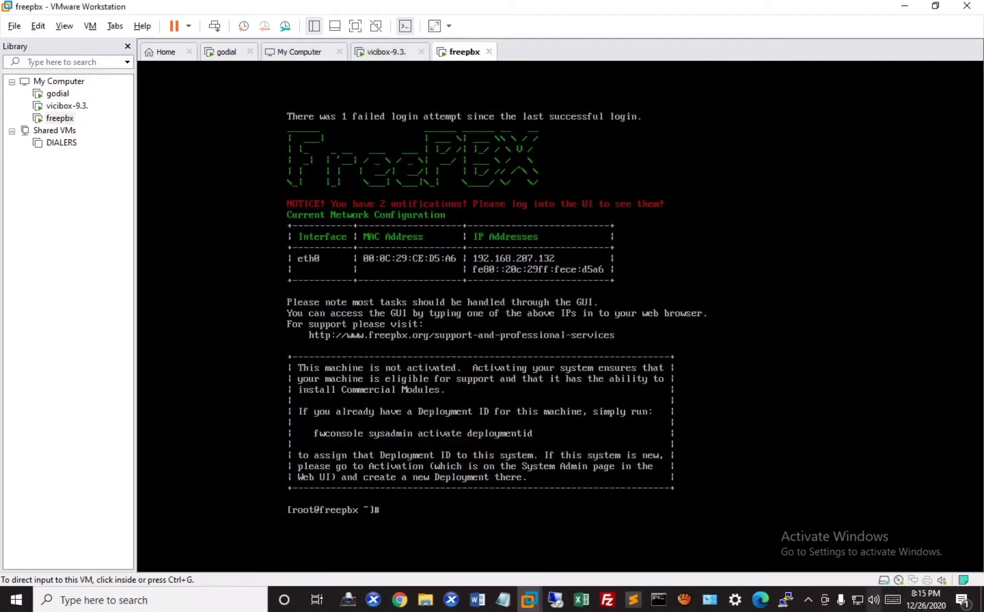
right_click(857, 600)
- Open the advanced TCP/IP settings of the Ethernet adapter's IPv4 properties
key(Escape)
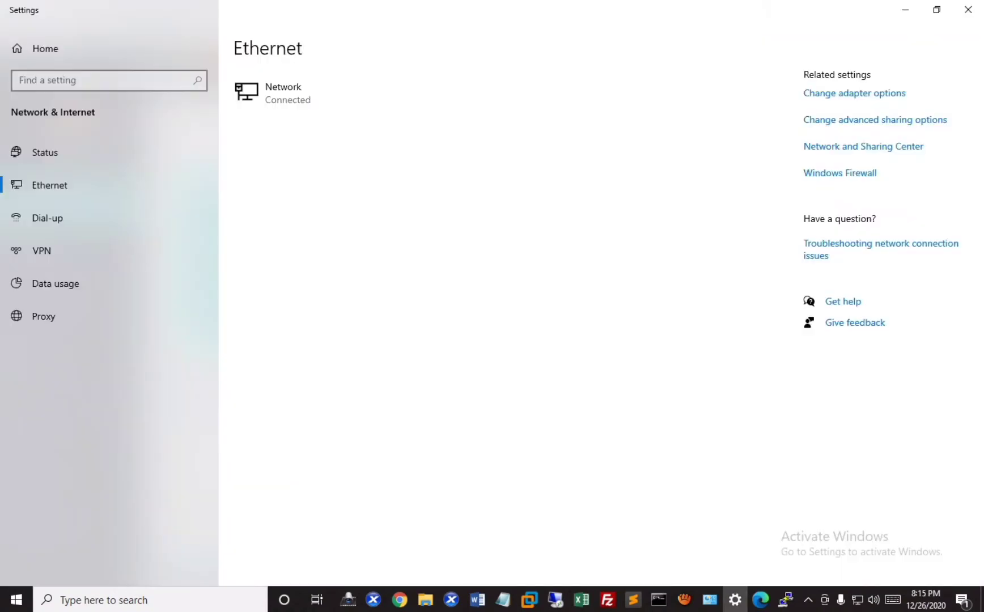
click(45, 152)
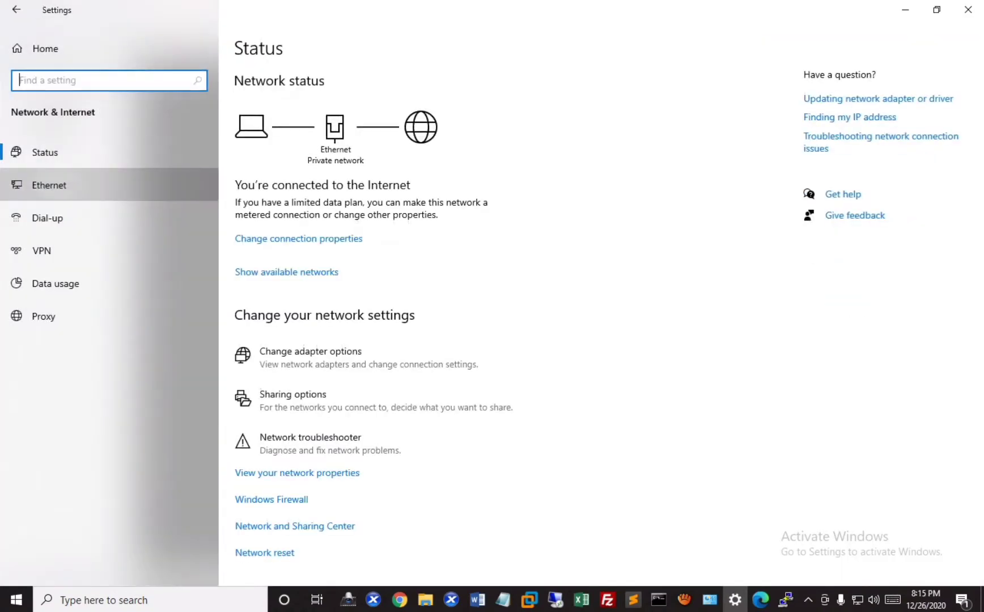
click(49, 185)
click(854, 93)
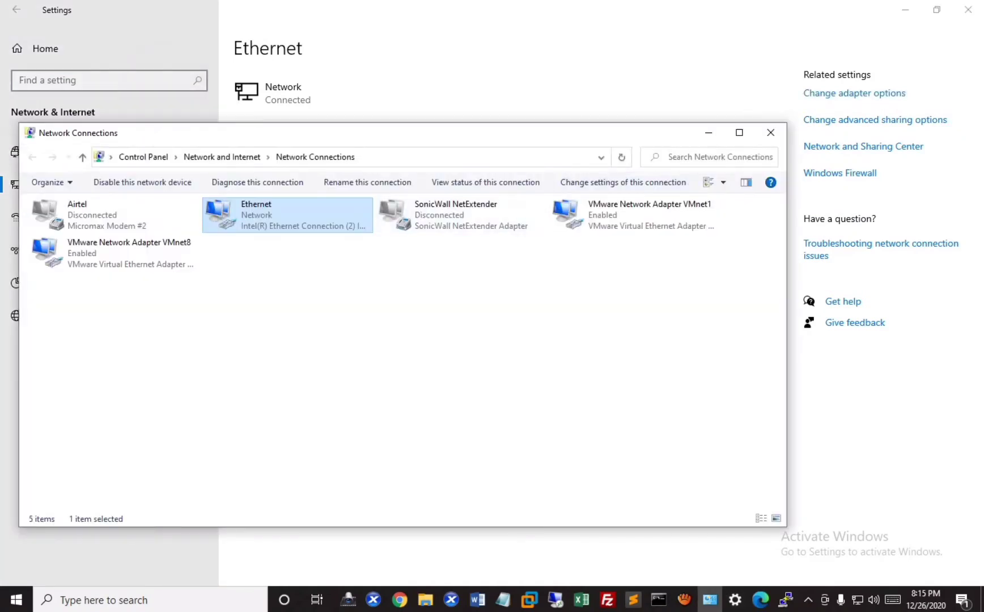
right_click(264, 214)
click(307, 345)
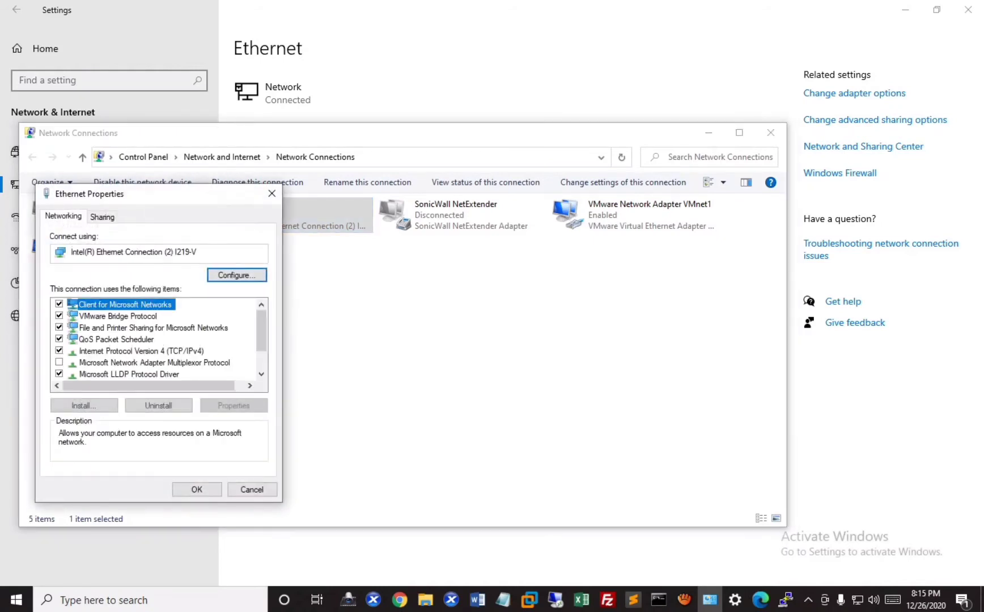
click(141, 350)
click(233, 405)
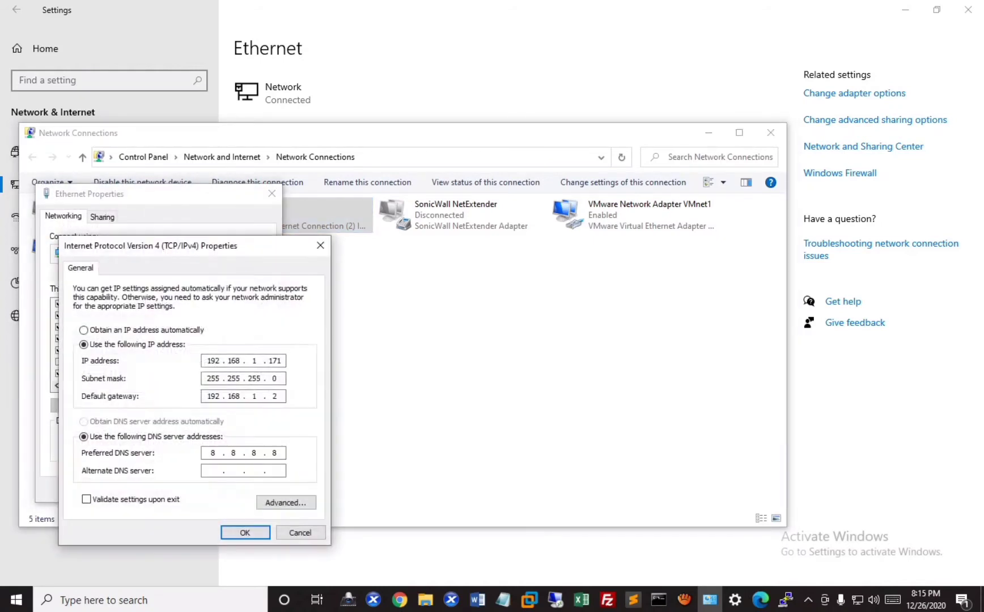
click(286, 502)
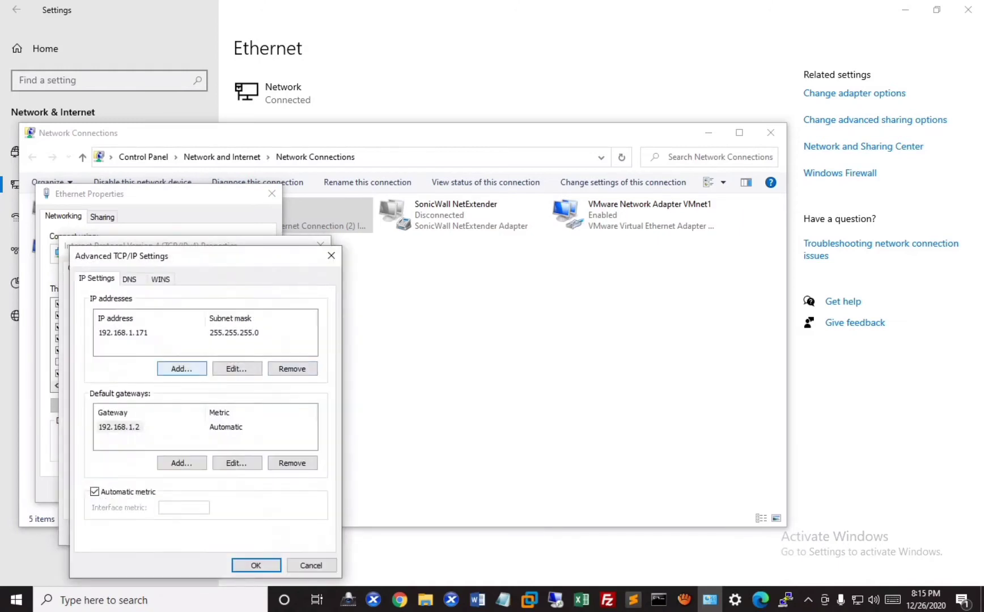
- Add IP 192.168.207.135 with mask 255.255.255.0 and close the adapter dialogs
click(181, 368)
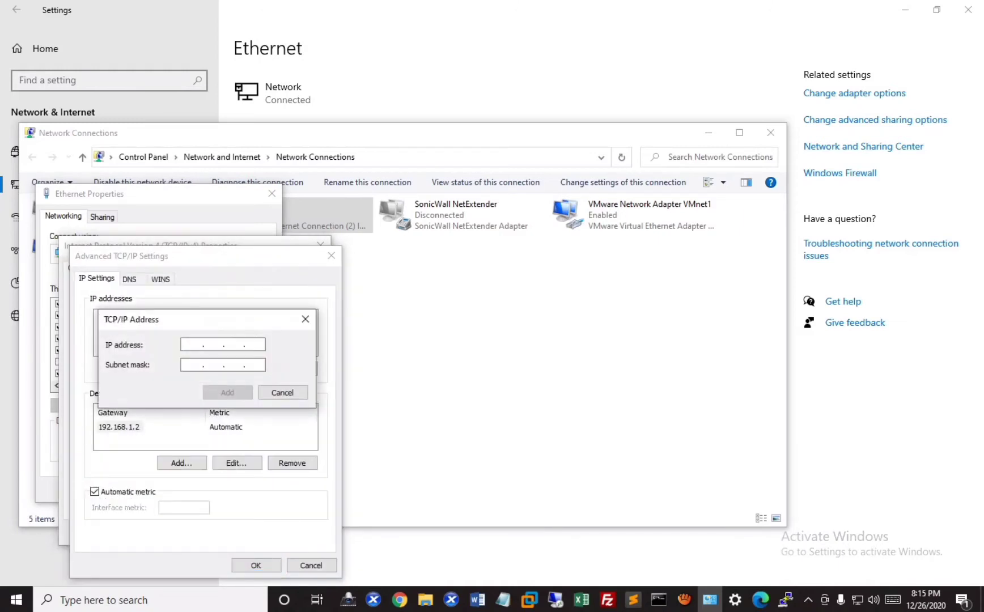
text(192 . 168 . )
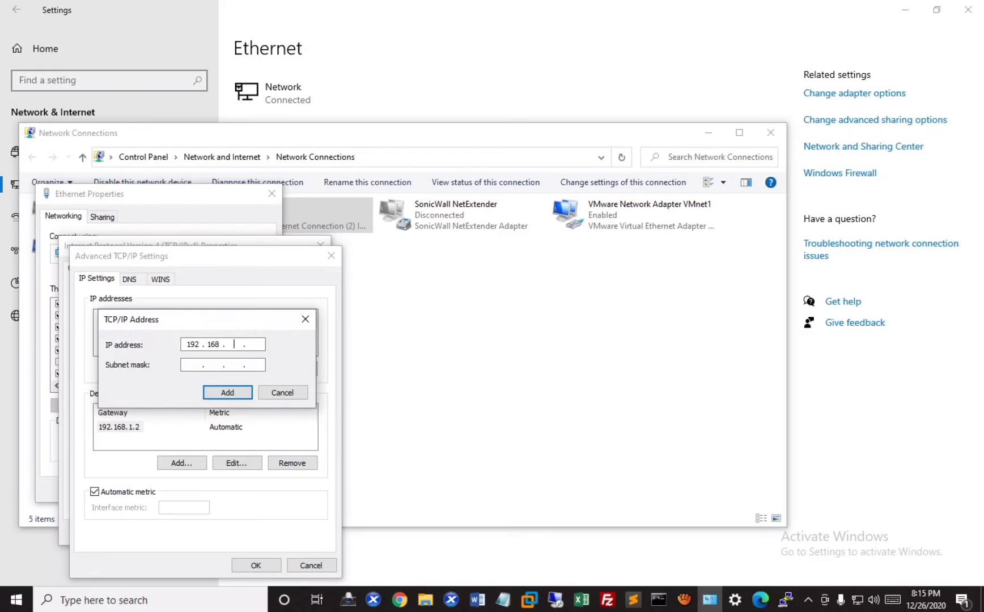
text(207 . 135)
key(Tab)
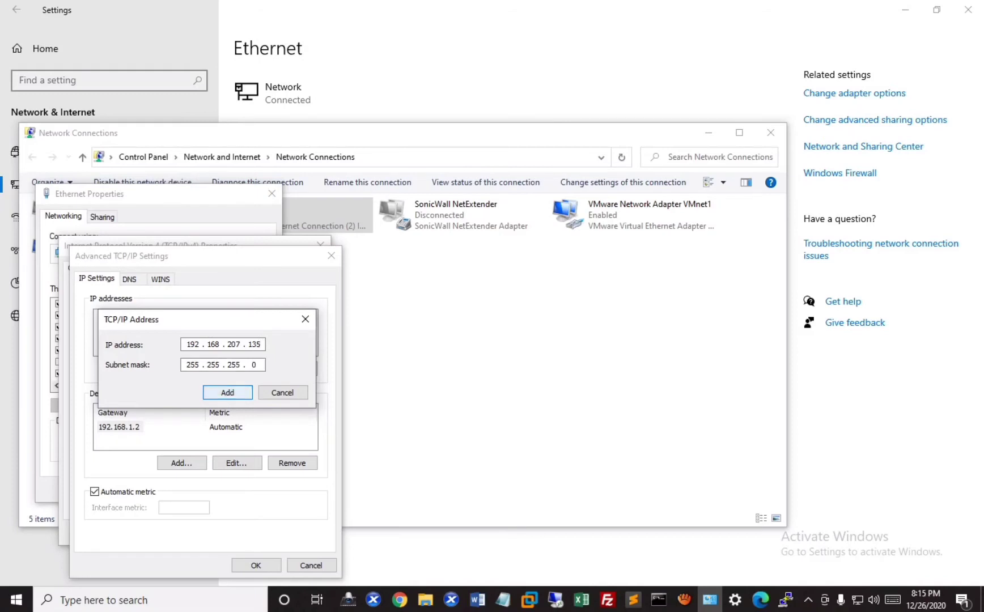
key(Return)
key(Return)
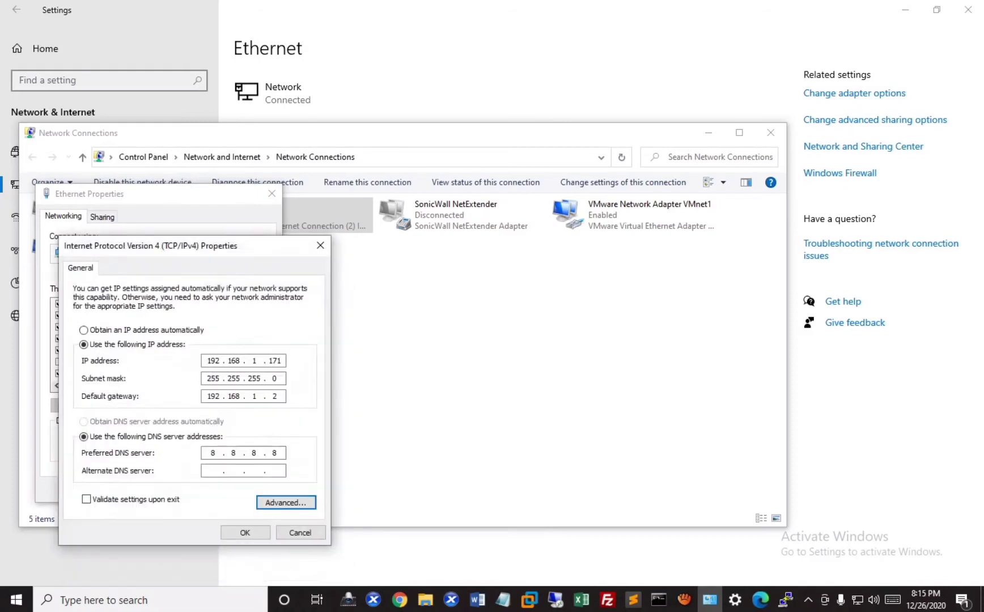
key(Return)
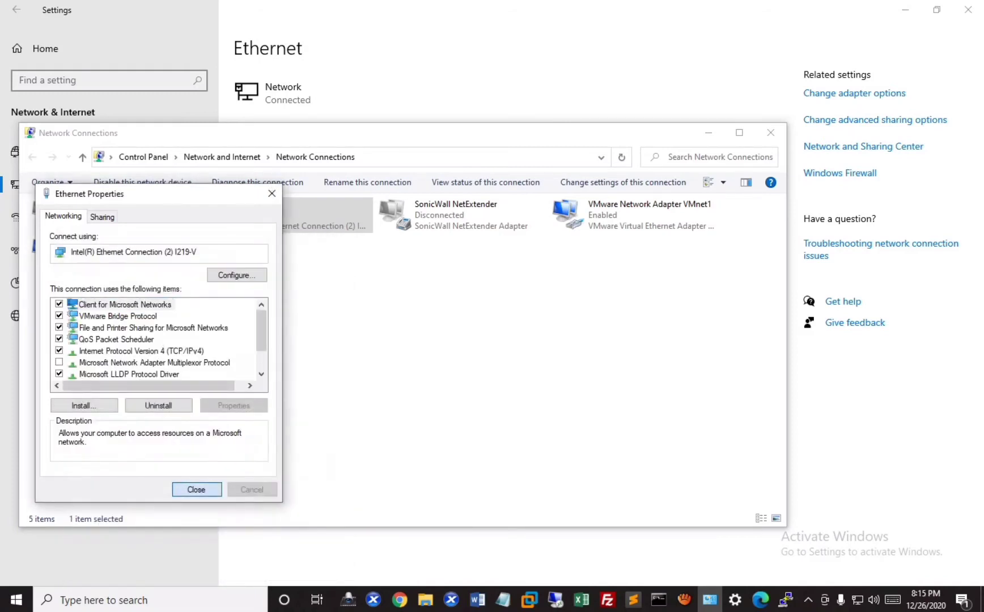
key(Return)
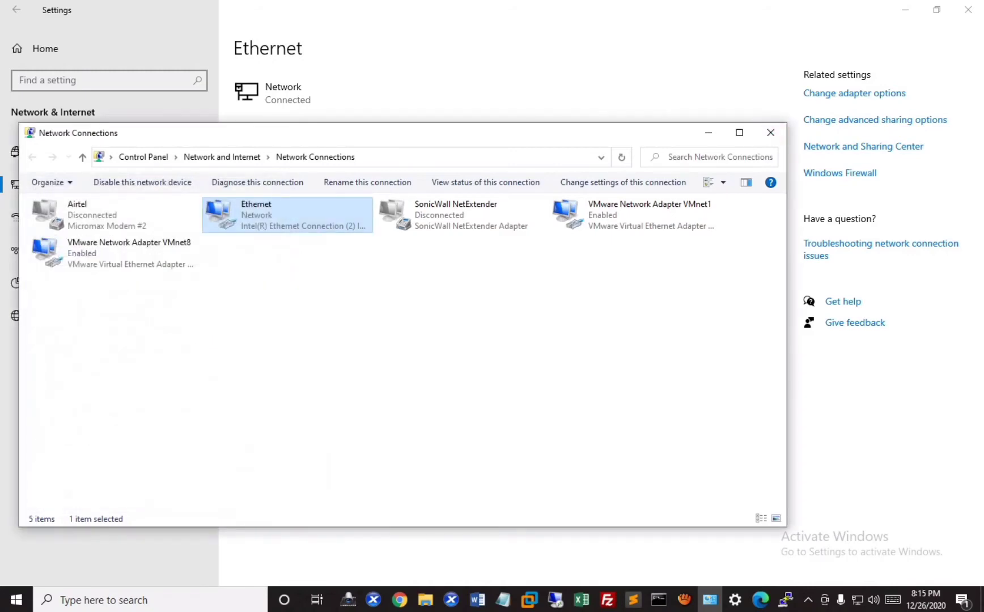
click(708, 132)
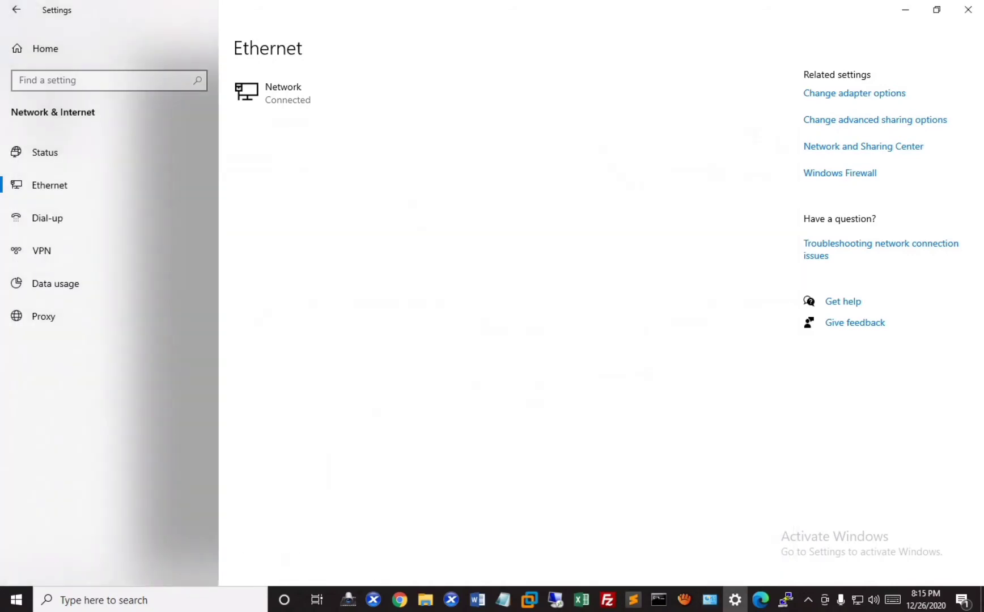
- Load 192.168.207.132 in the browser to reach the FreePBX Initial Setup page
click(905, 9)
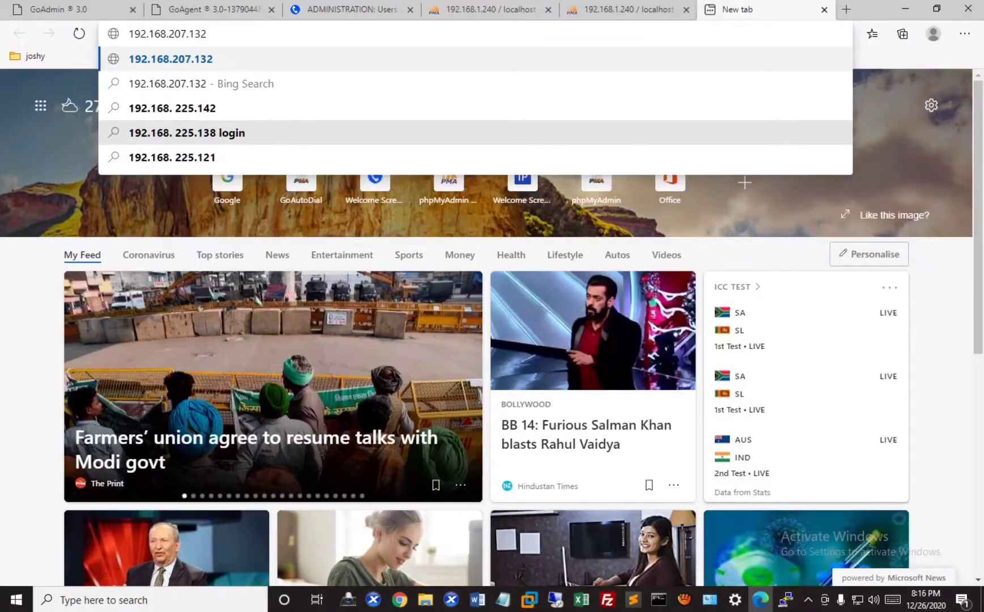
key(Return)
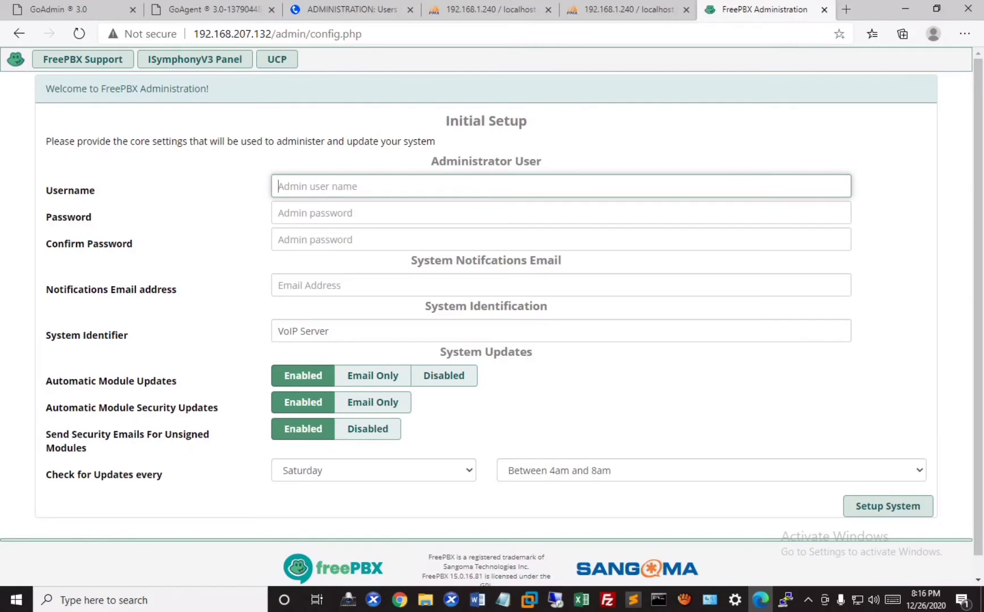
- Enter the admin username and a first password on the Initial Setup form
text(jo)
click(278, 212)
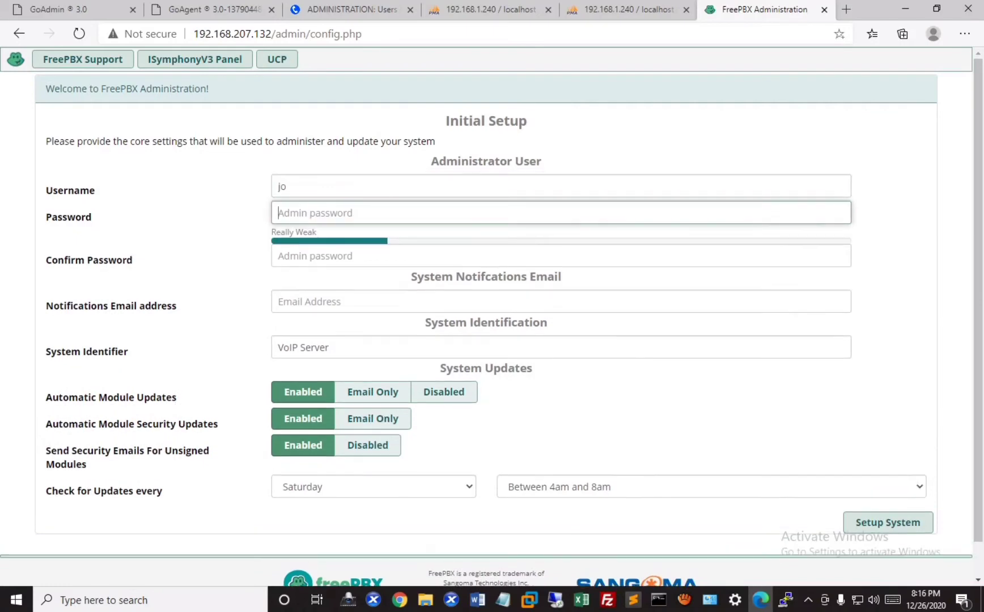
text(123)
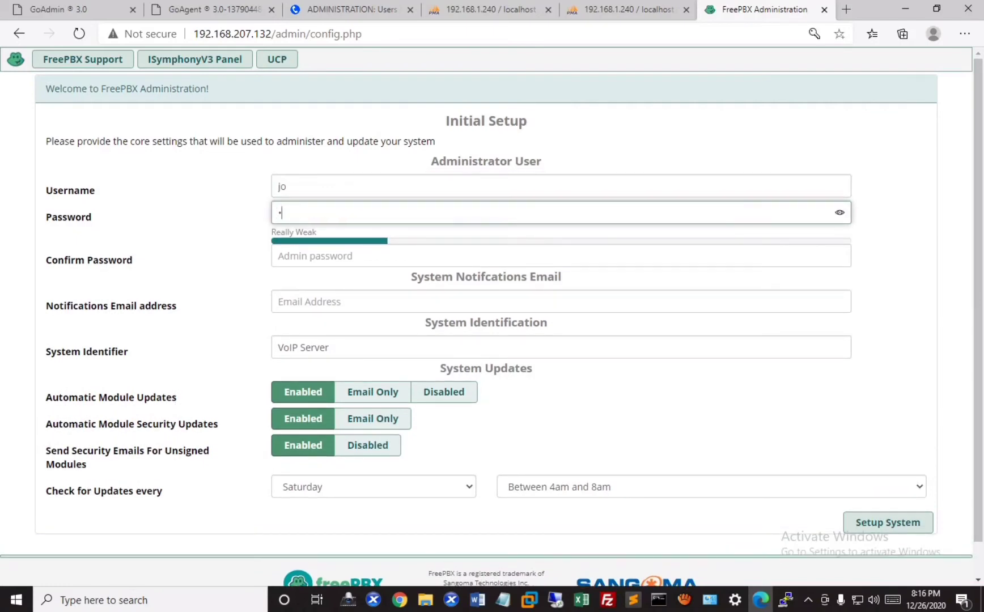
text(456789)
key(ctrl+a)
text(123456789)
key(Tab)
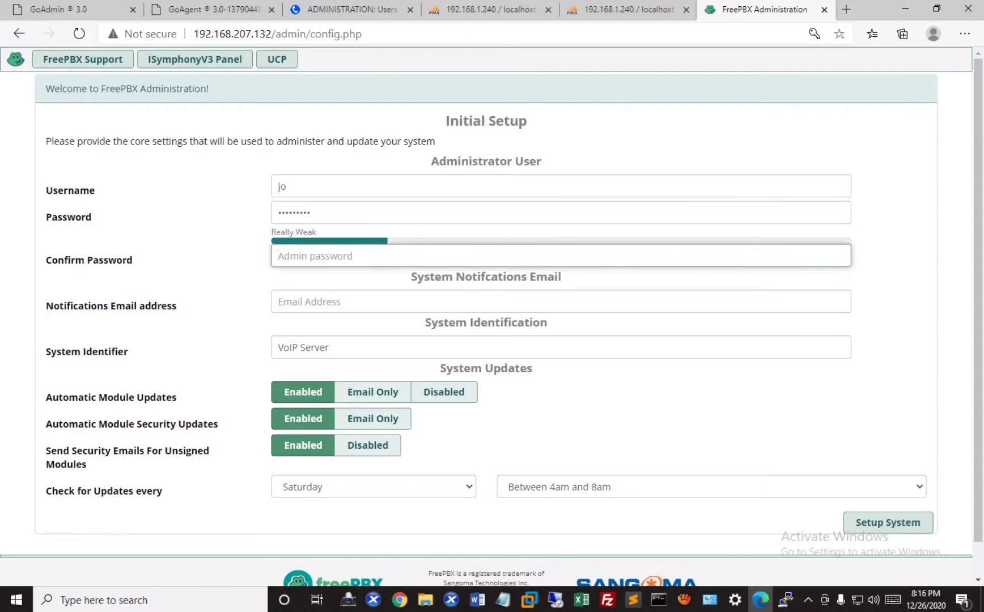
key(shift+Tab)
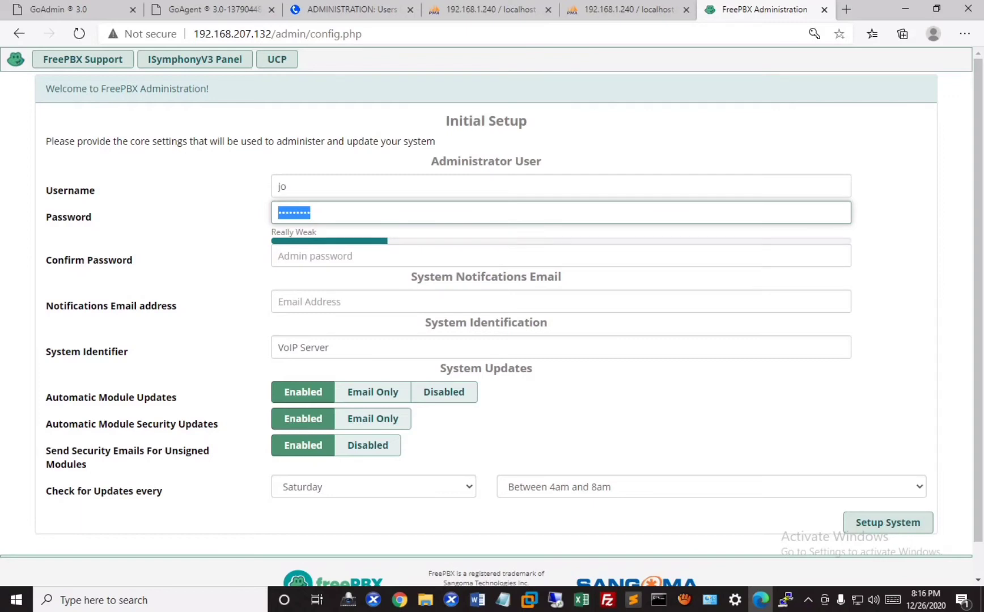
- Re-enter the nine-character admin password and type the matching confirmation
text(••••••••••)
key(ctrl+a)
text(•••••••••)
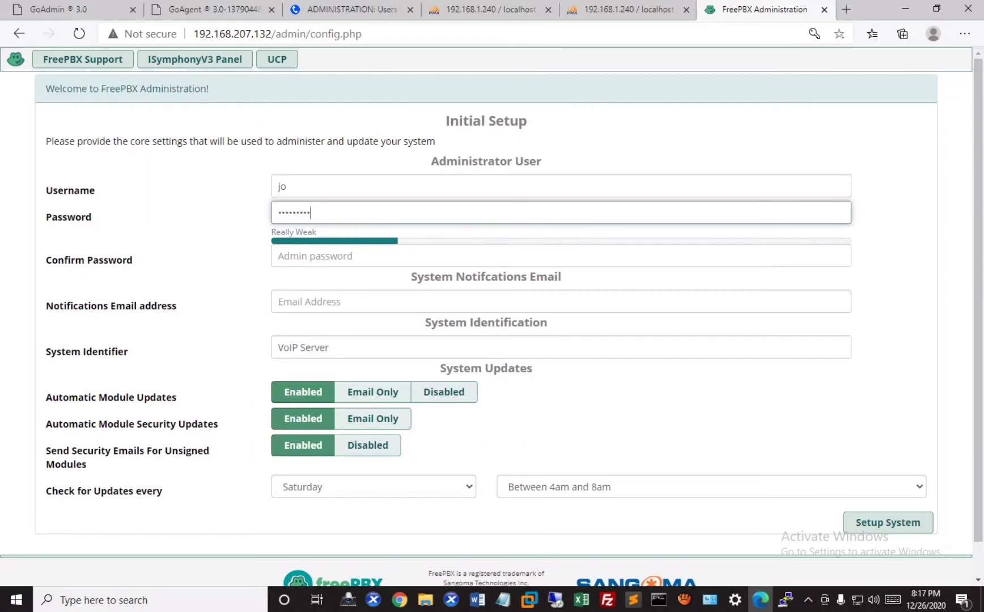
key(Tab)
text(•••)
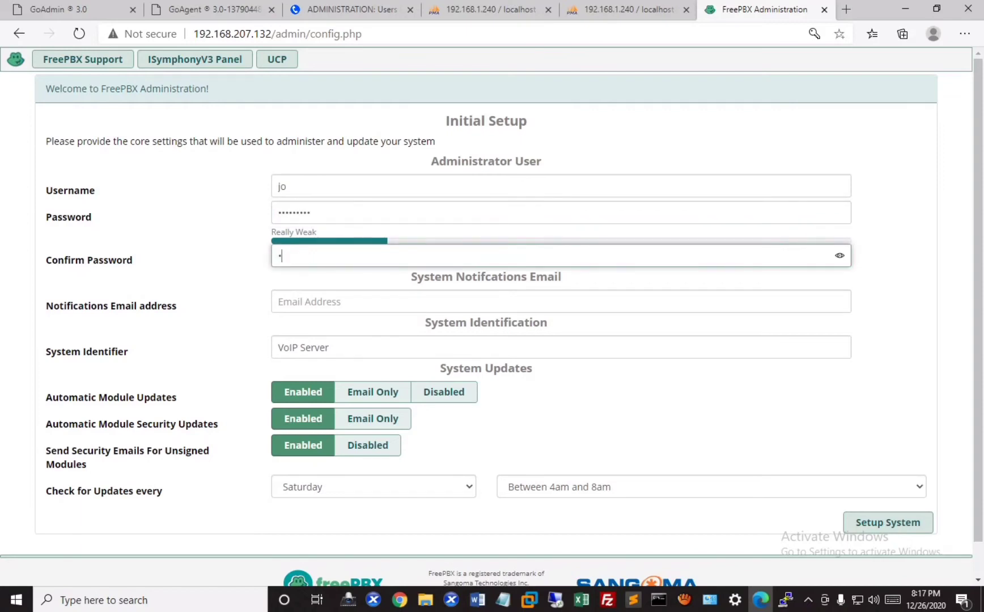
text(••••••)
click(562, 302)
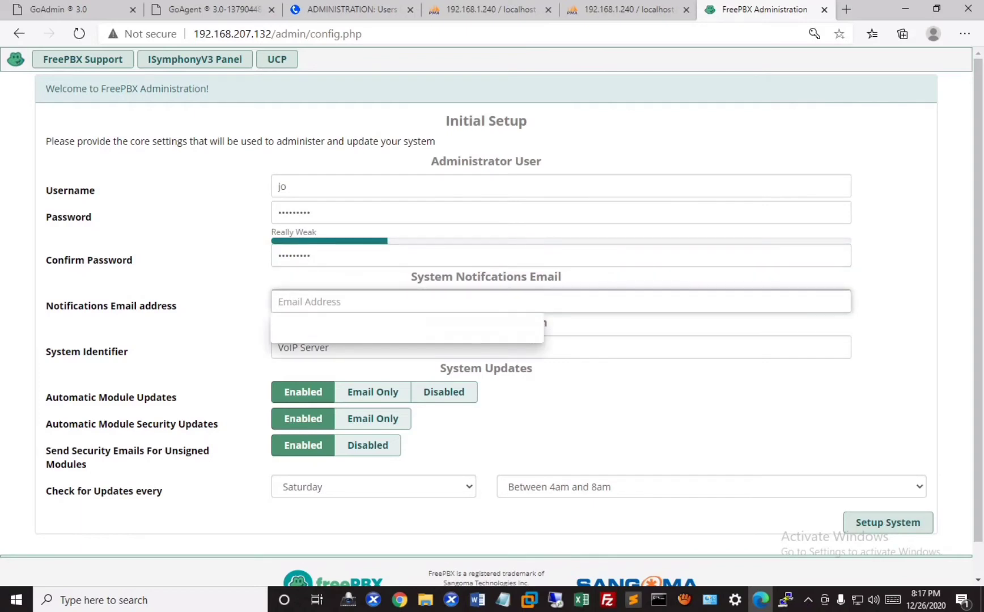
scroll(275, 547, down, 1)
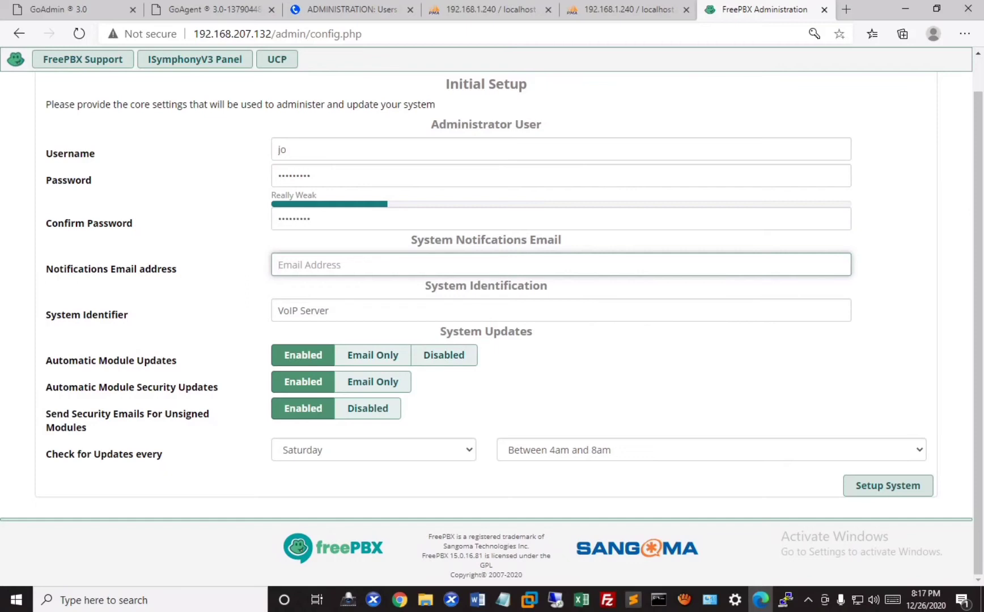
- Disable automatic module updates and security emails; check updates Sunday, Between 8pm and Midnight
click(444, 355)
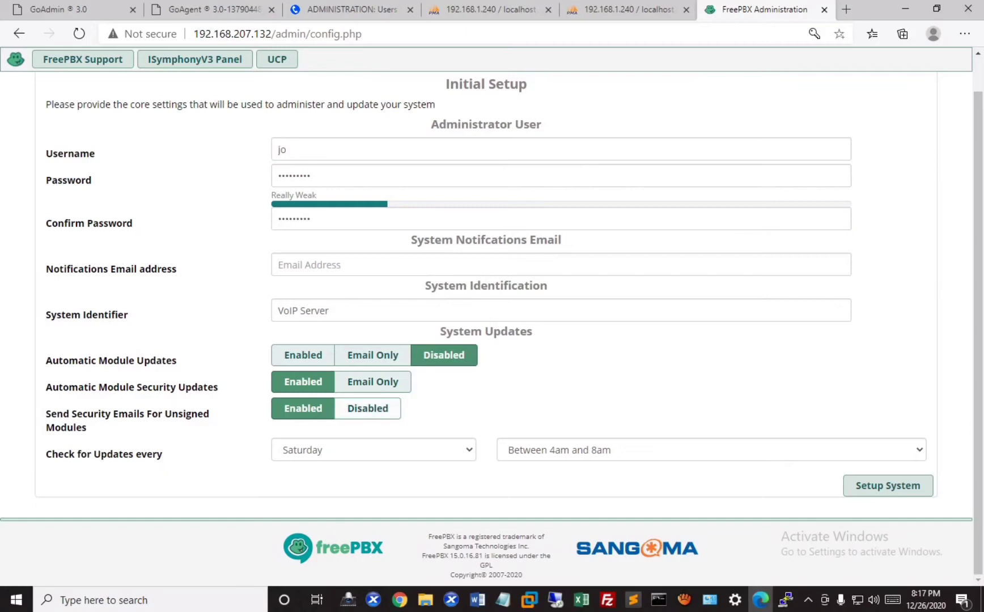
click(368, 409)
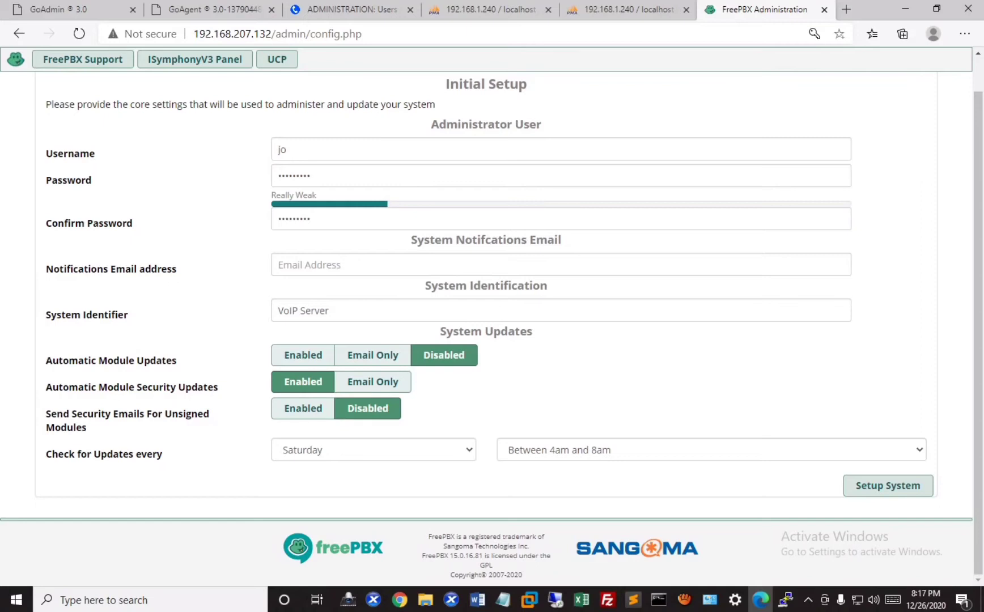
click(373, 449)
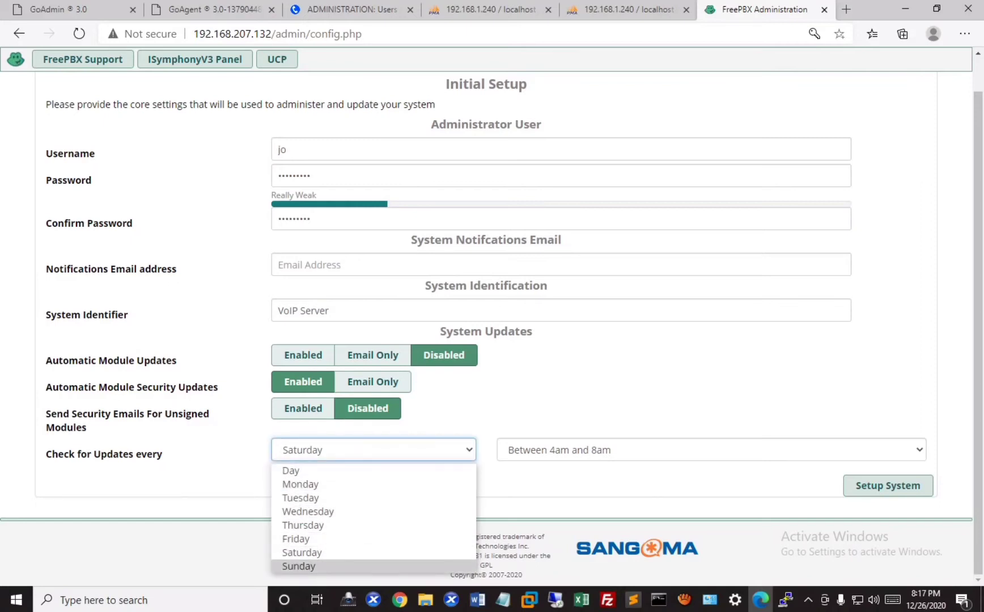
click(298, 565)
click(567, 450)
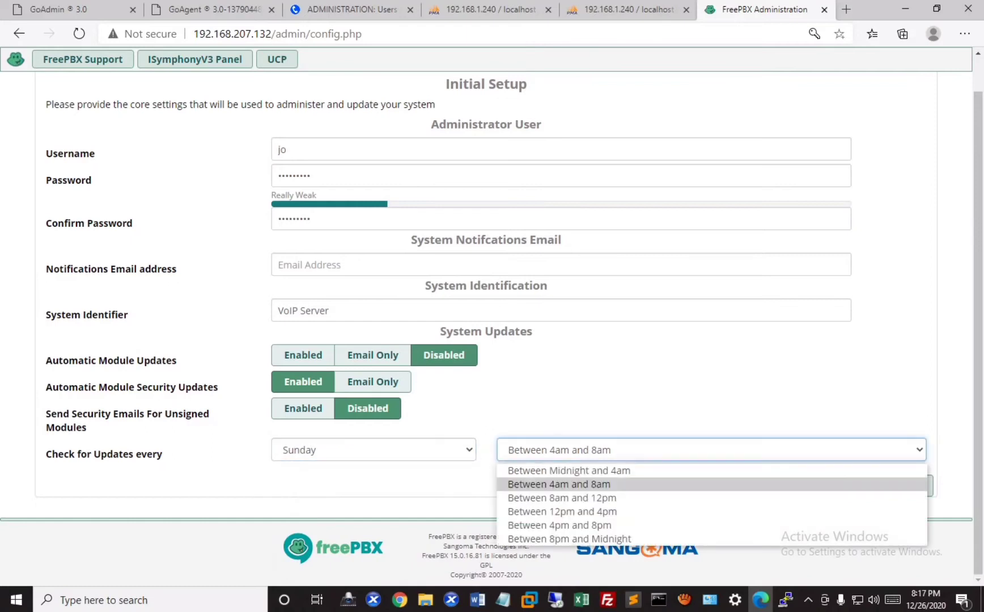
click(569, 539)
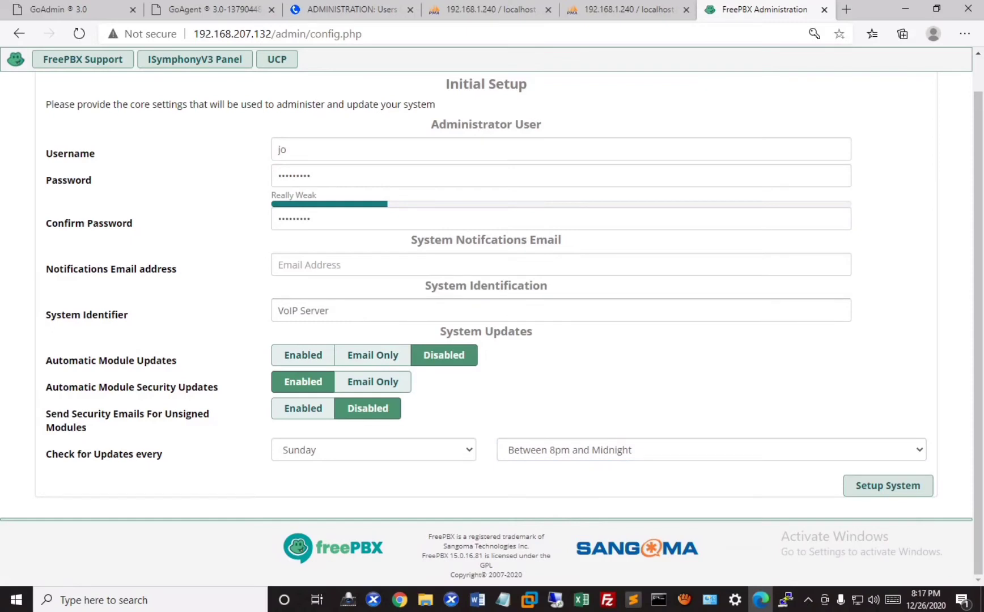
click(312, 309)
scroll(312, 311, up, 1)
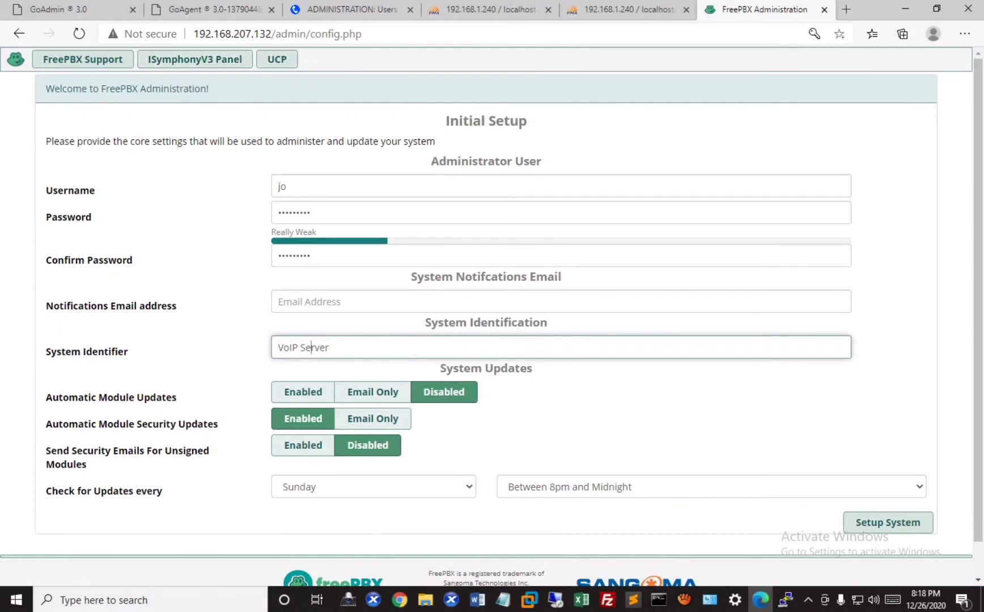
click(306, 302)
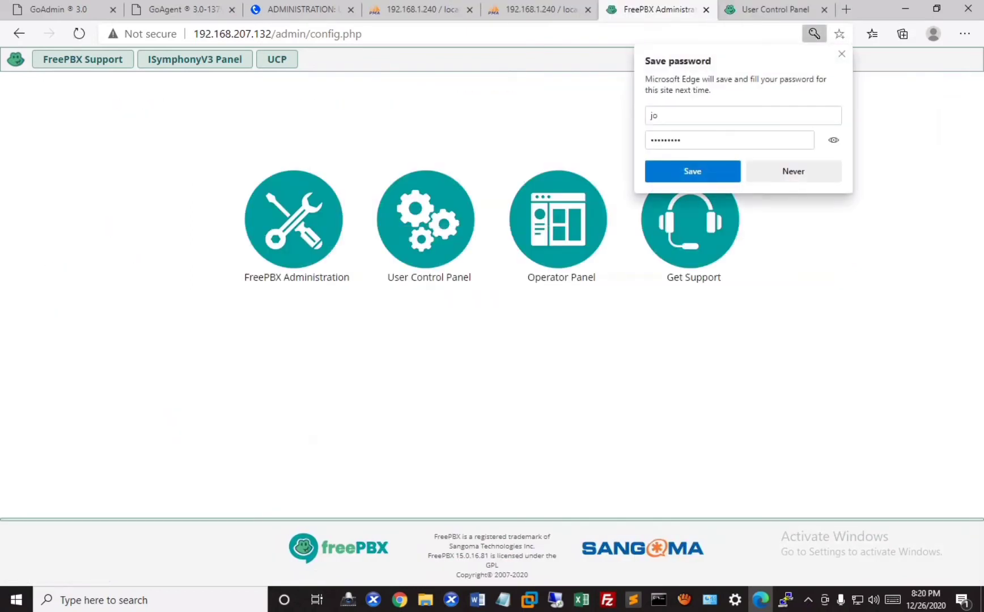
- Decline saving the password and sign into FreePBX Administration with the pre-filled admin credentials
click(794, 171)
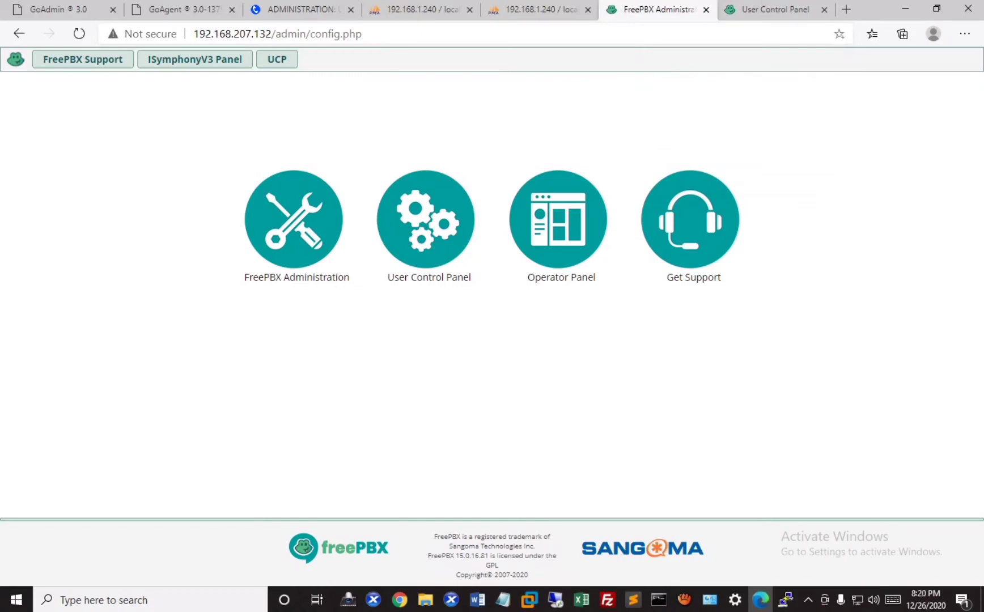
click(294, 219)
click(538, 382)
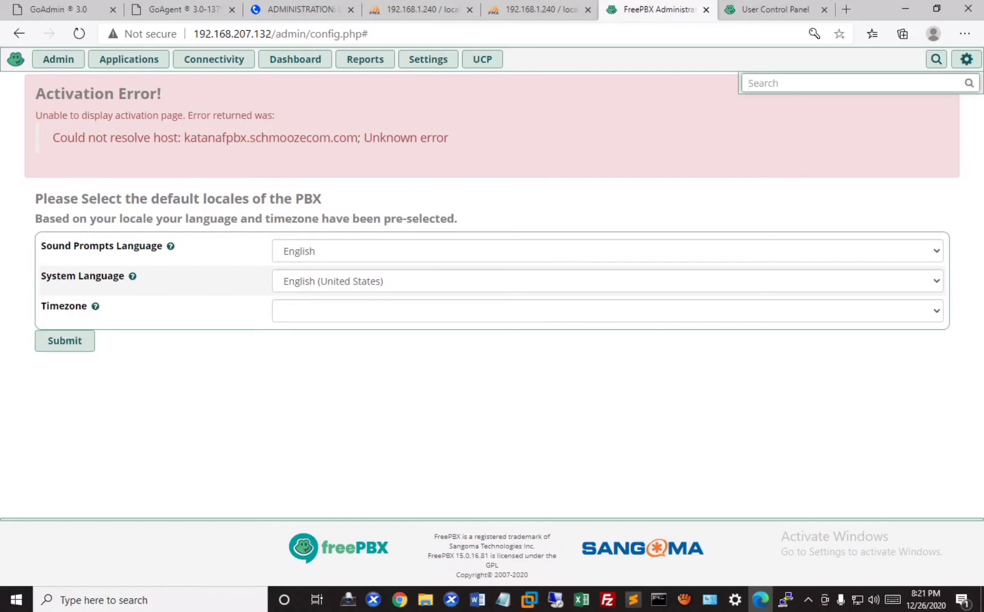
- Set the locale timezone to Asia/Kolkata
drag(53, 138, 449, 138)
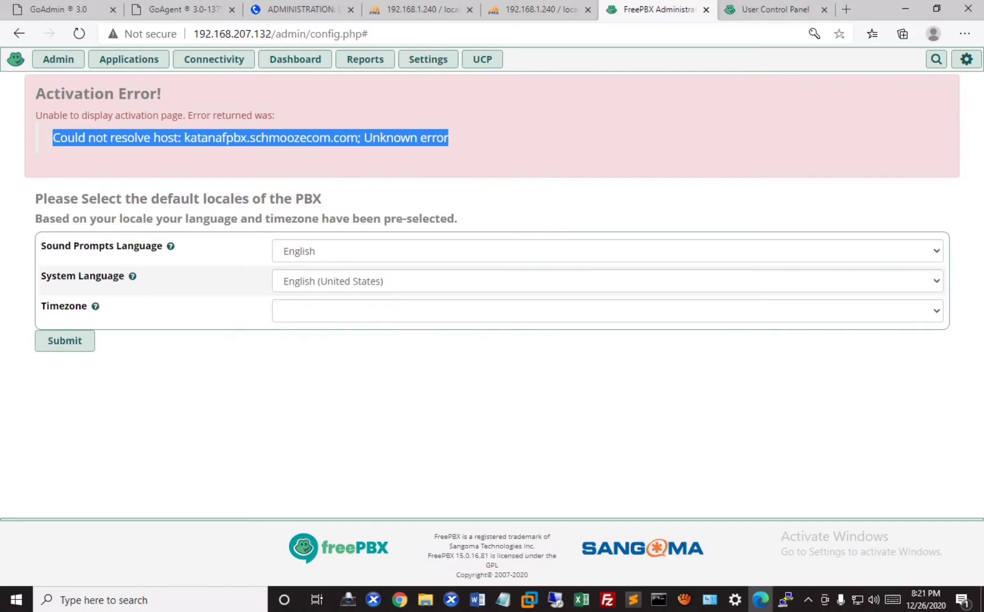
click(606, 310)
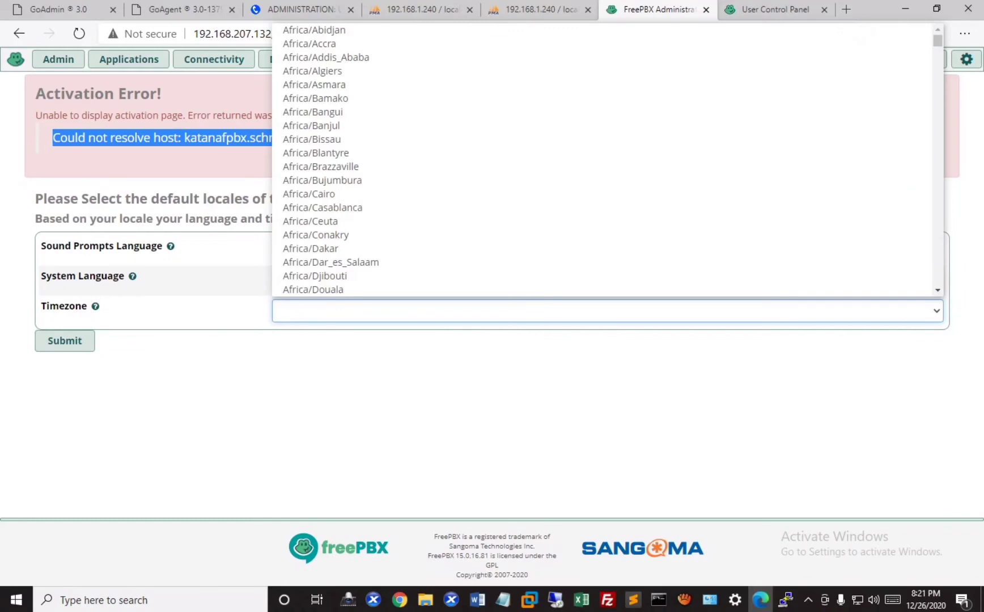
key(Down)
text(as)
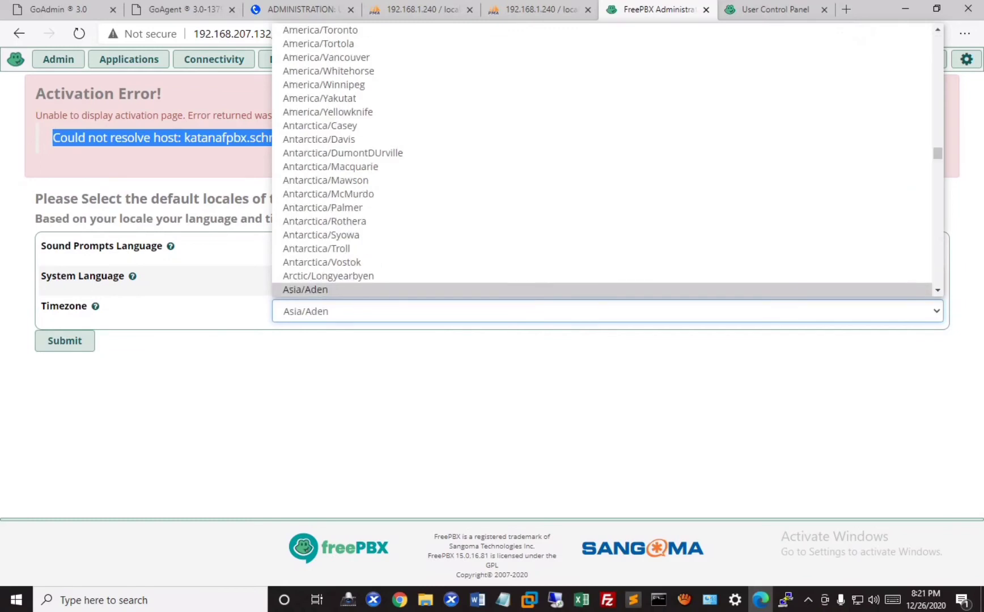
key(Down)
key(Down)
key(Down)
key(Down)
key(Down)
key(Down)
key(Down)
key(Down)
key(Down)
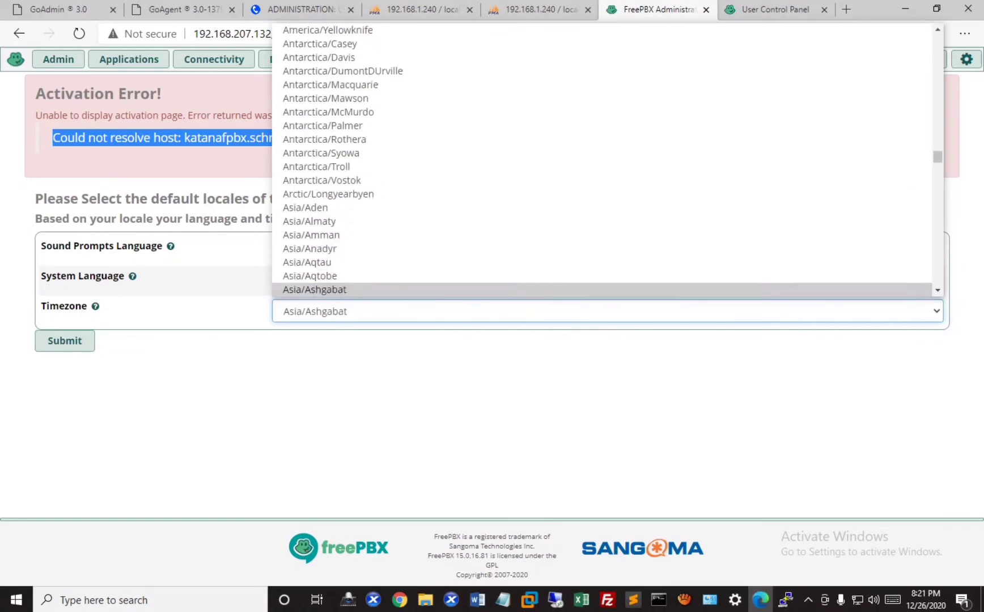
key(Down)
key(Down)
key(Down)
key(Down)
key(Down)
key(Down)
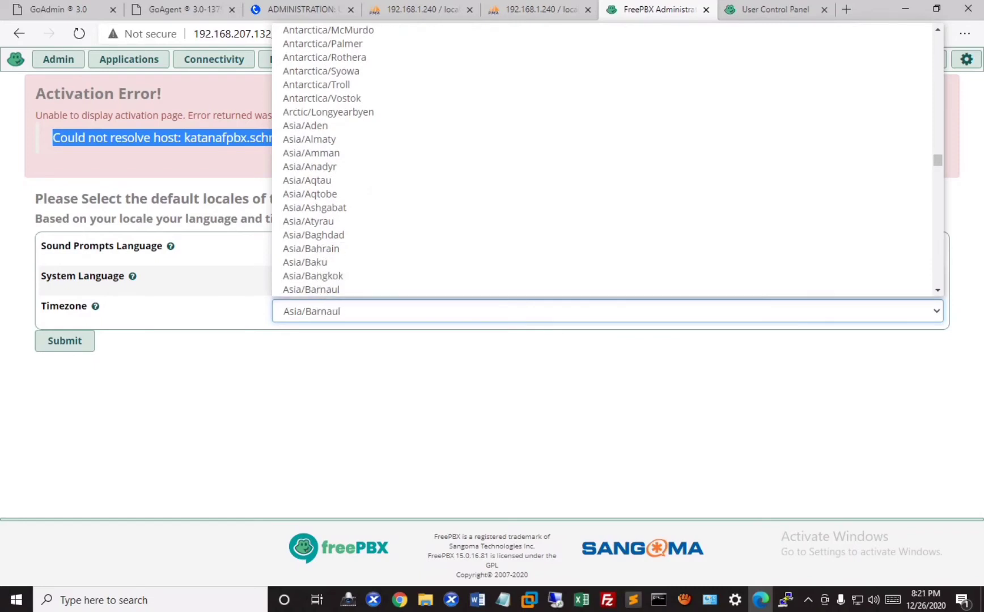
key(Down)
key(Down)
key(Down)
key(Down)
key(Down)
key(Down)
key(Down)
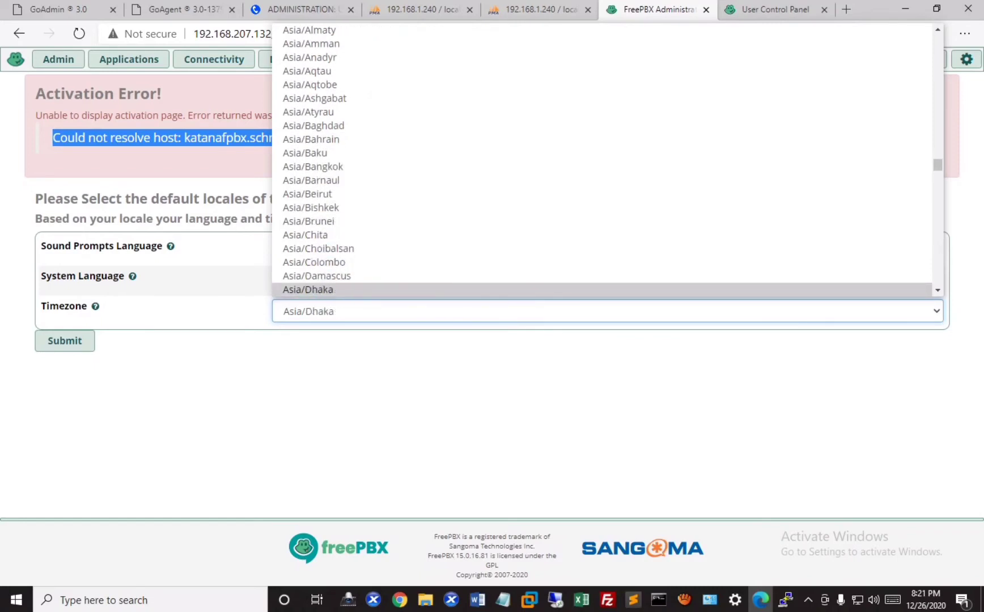
key(Down)
key(Down)
key(Down)
key(Down)
key(Down)
key(Down)
key(Down)
key(Down)
key(Down)
key(Down)
key(Down)
key(Down)
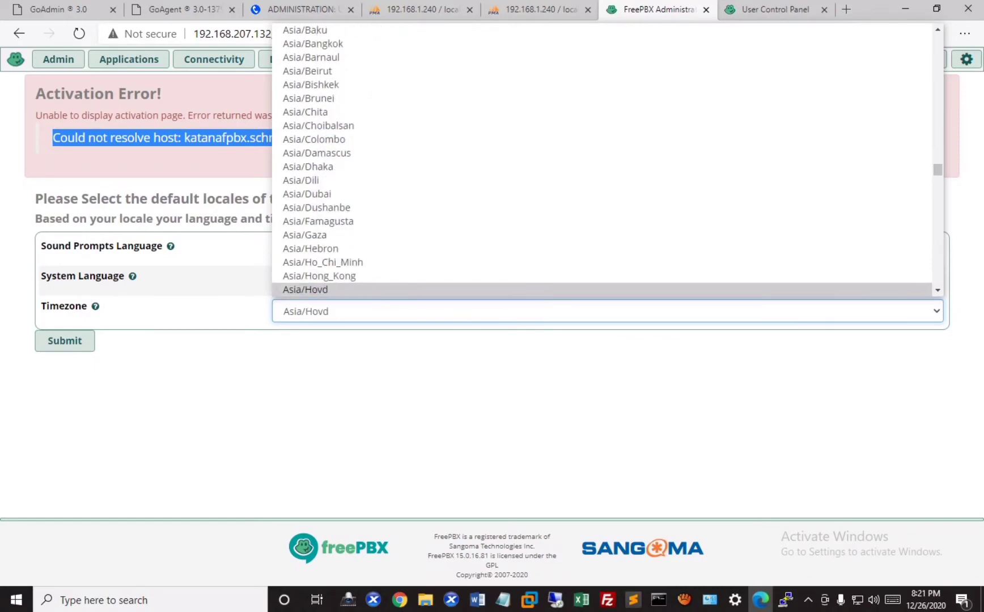
key(Down)
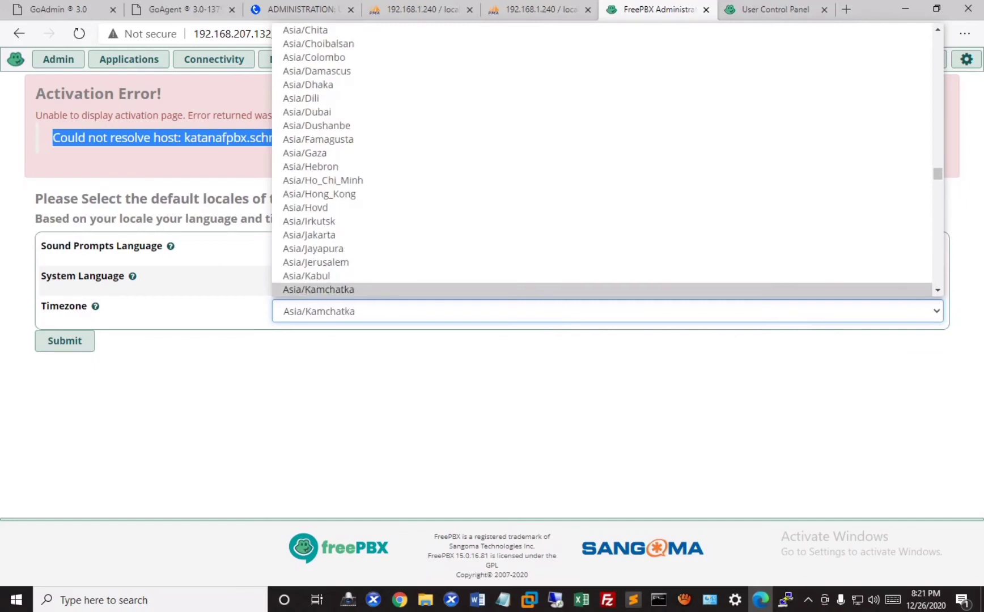
key(Down)
key(Down)
key(Down)
key(Down)
key(Down)
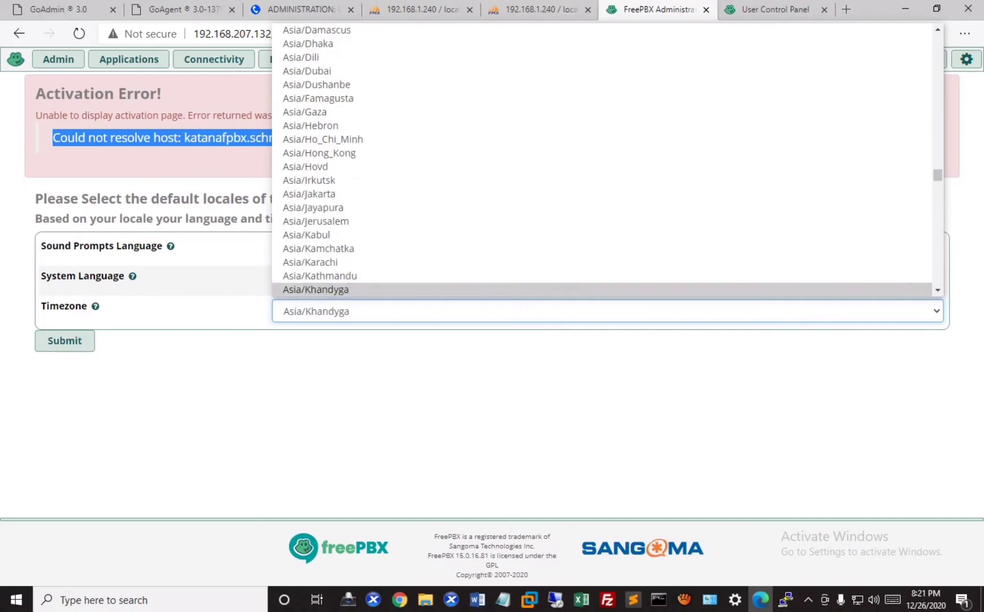
key(Up)
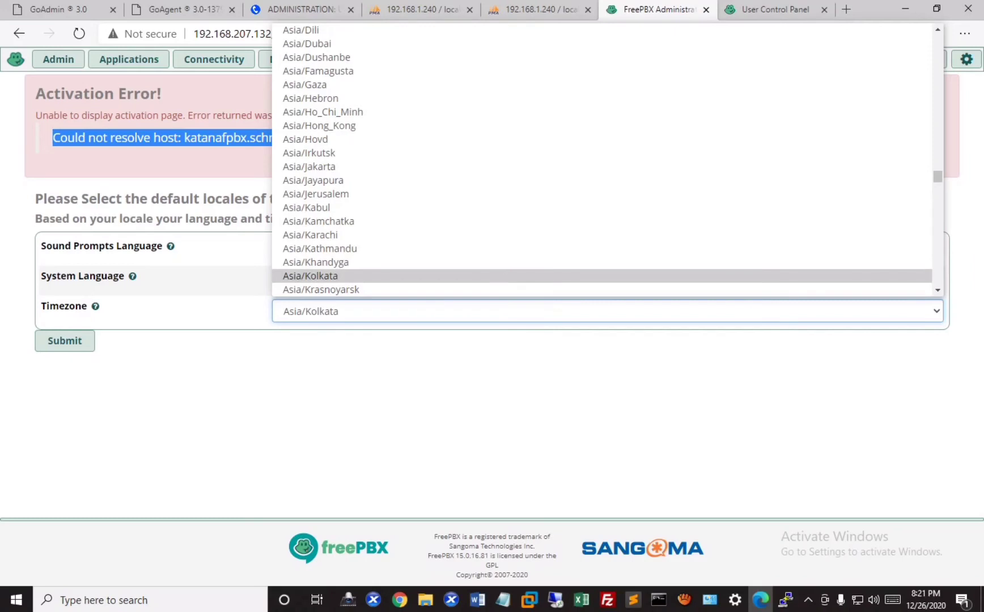
key(Return)
- Keep English (United States) as the system language and submit the default locales
key(shift+Tab)
key(alt+Down)
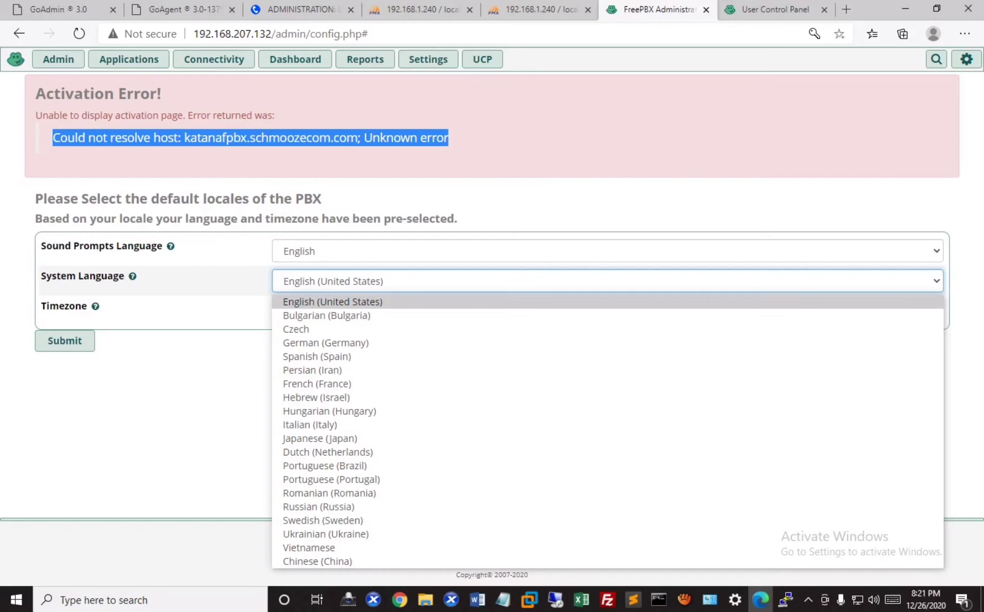
key(i)
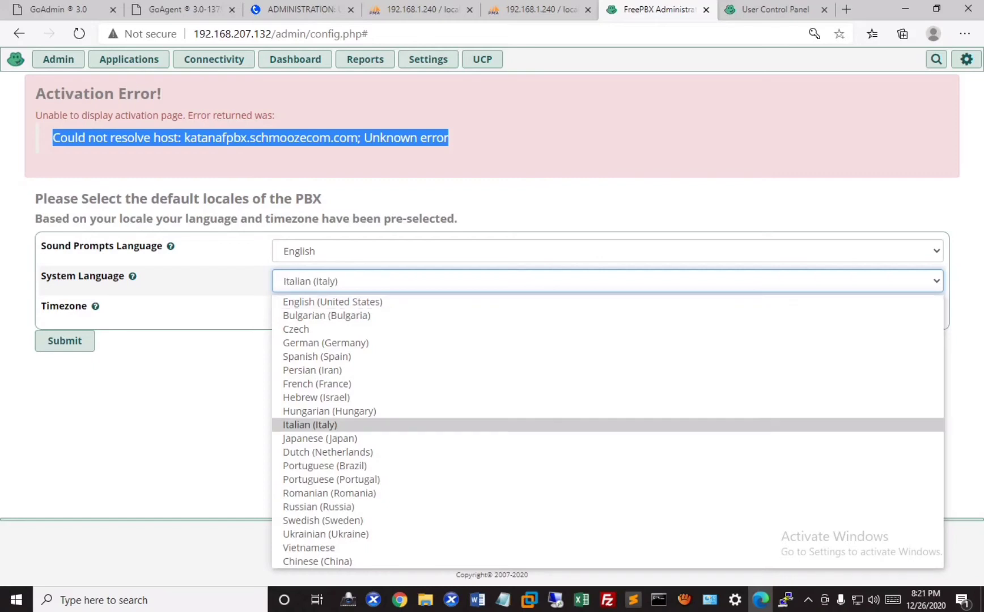
key(e)
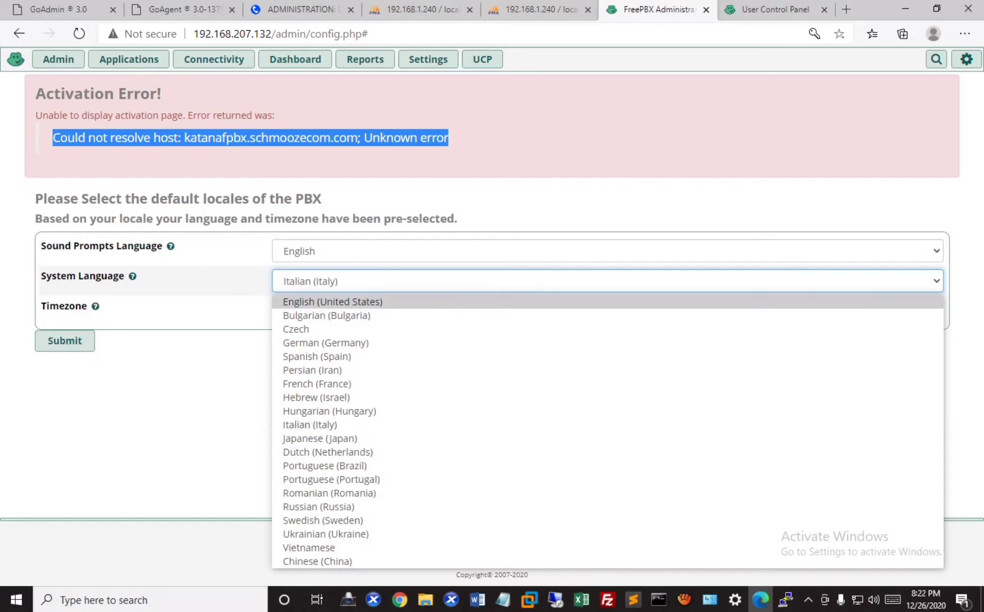
key(Return)
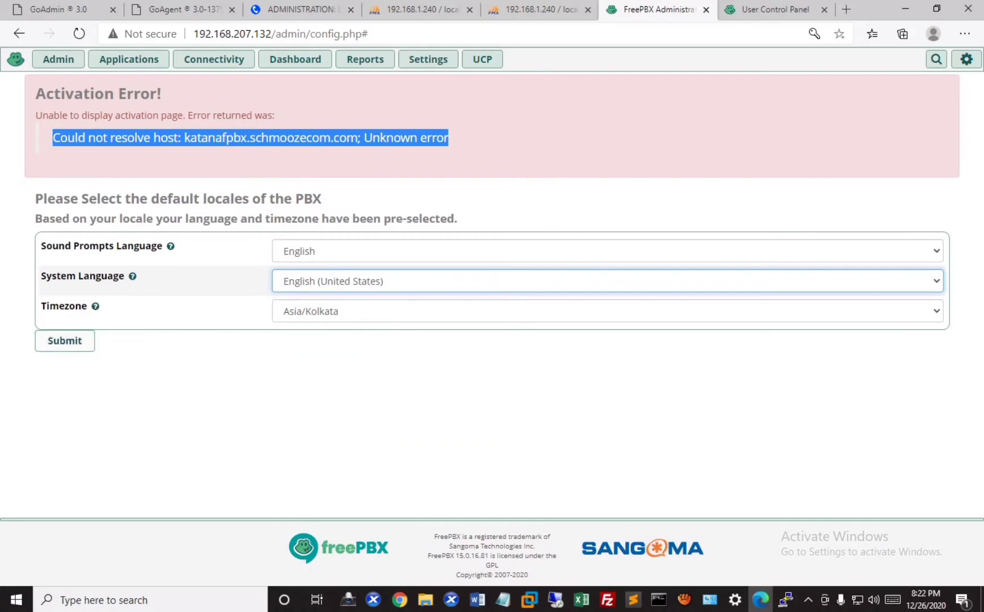
key(Return)
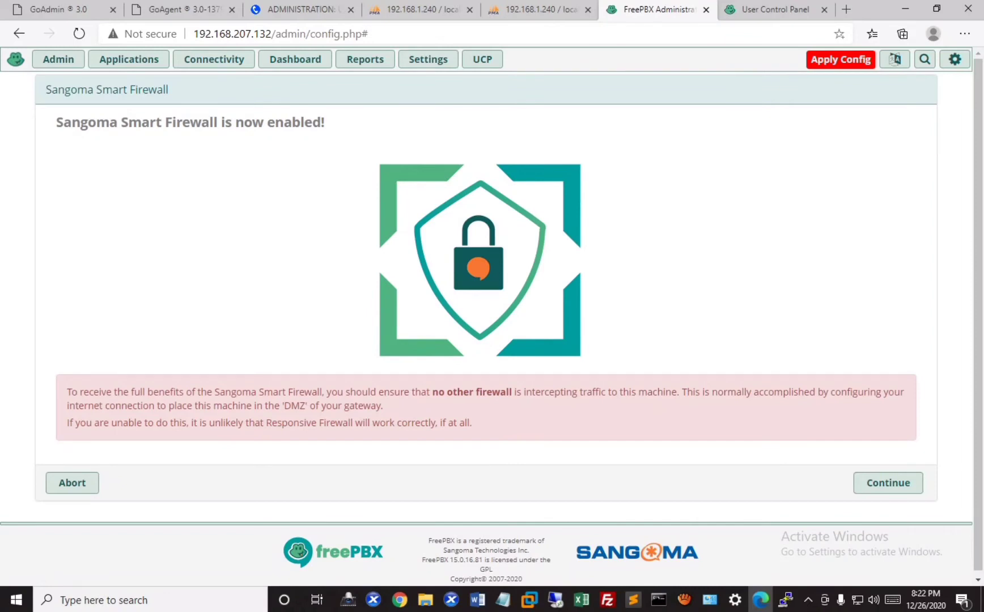
- Read the firewall-enabled warning, continue past it, and advance the Smart Firewall wizard intro
drag(322, 391, 67, 392)
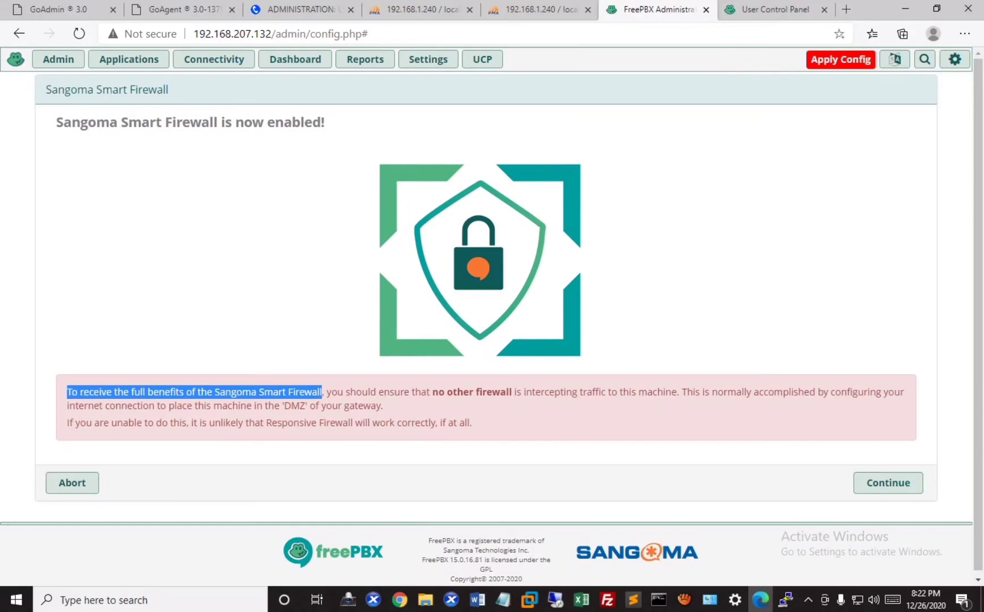
drag(326, 391, 383, 406)
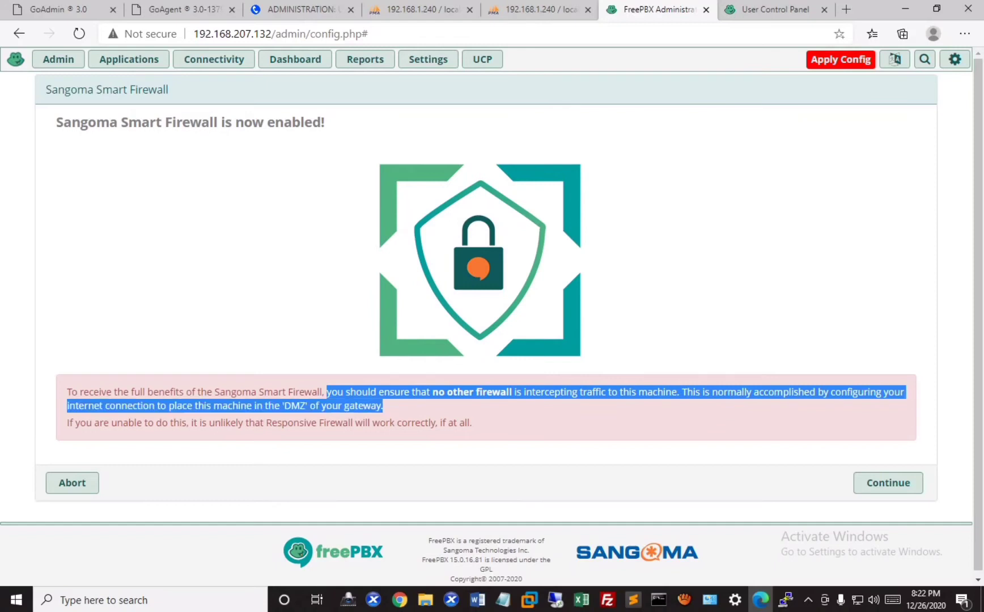
drag(383, 405, 472, 422)
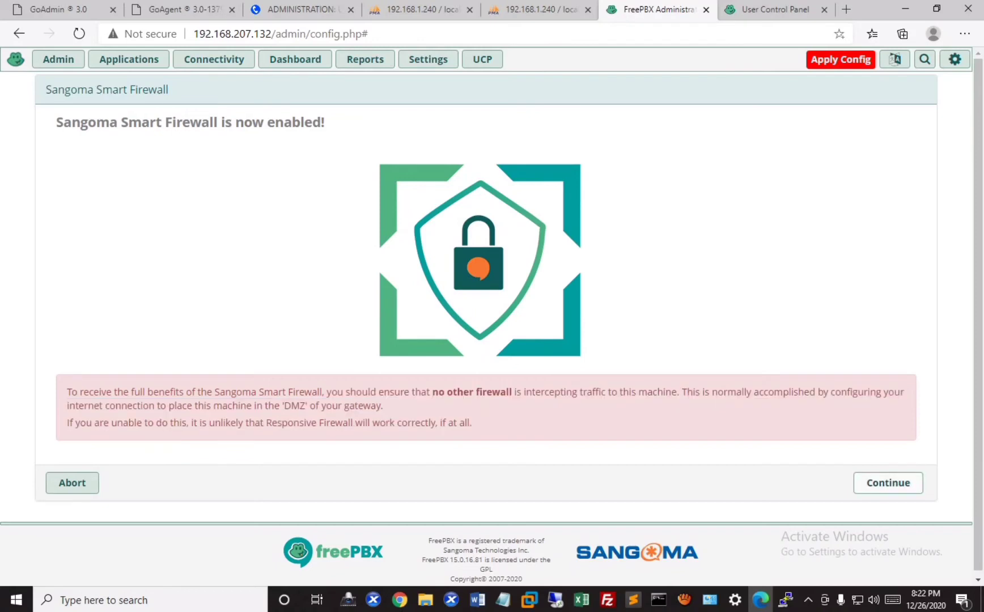
click(888, 482)
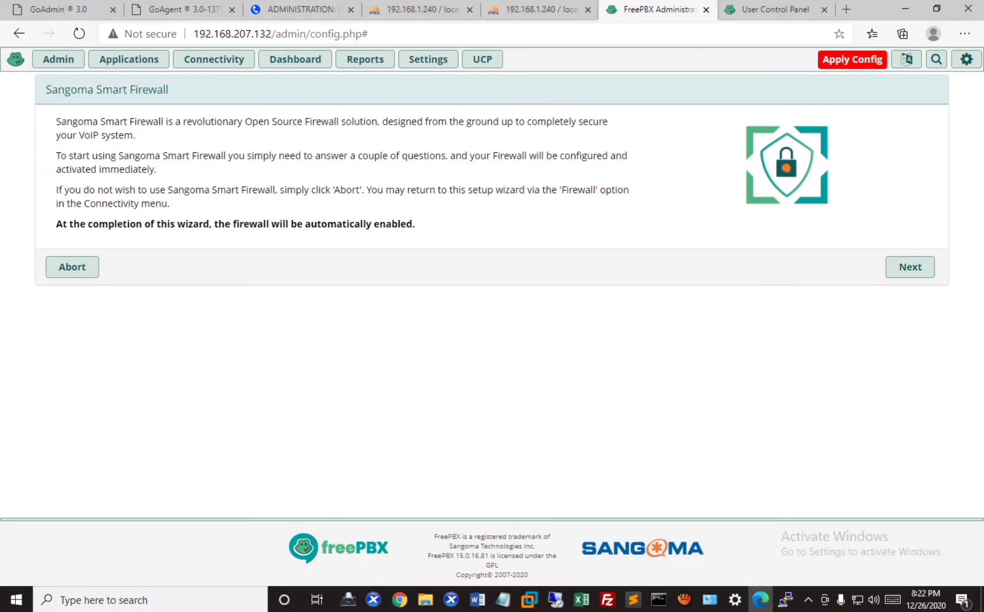
drag(416, 224, 56, 224)
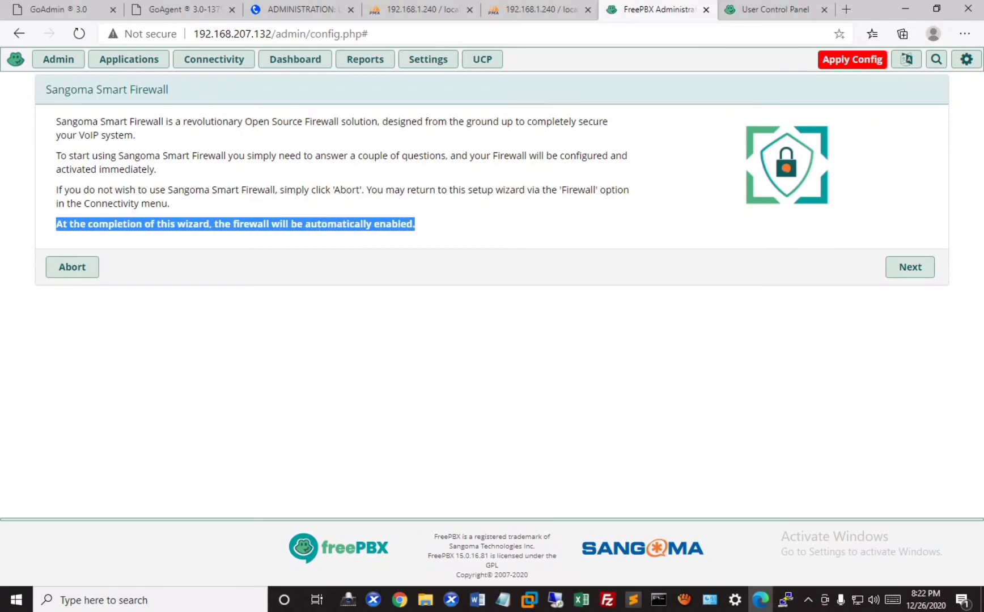
click(909, 267)
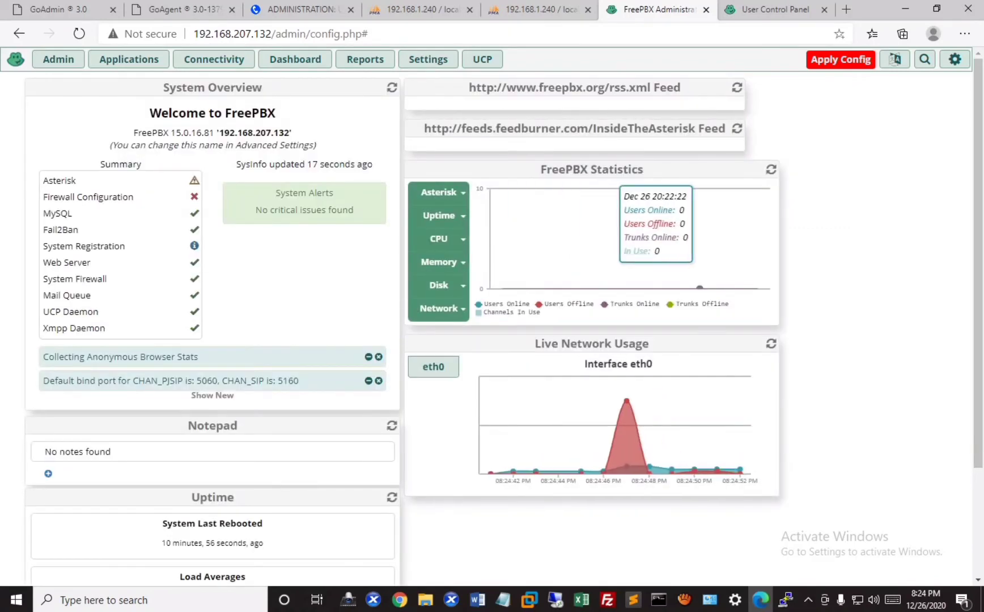
- Complete the firewall wizard and apply the pending configuration so FreePBX reloads
mouse_move(88, 196)
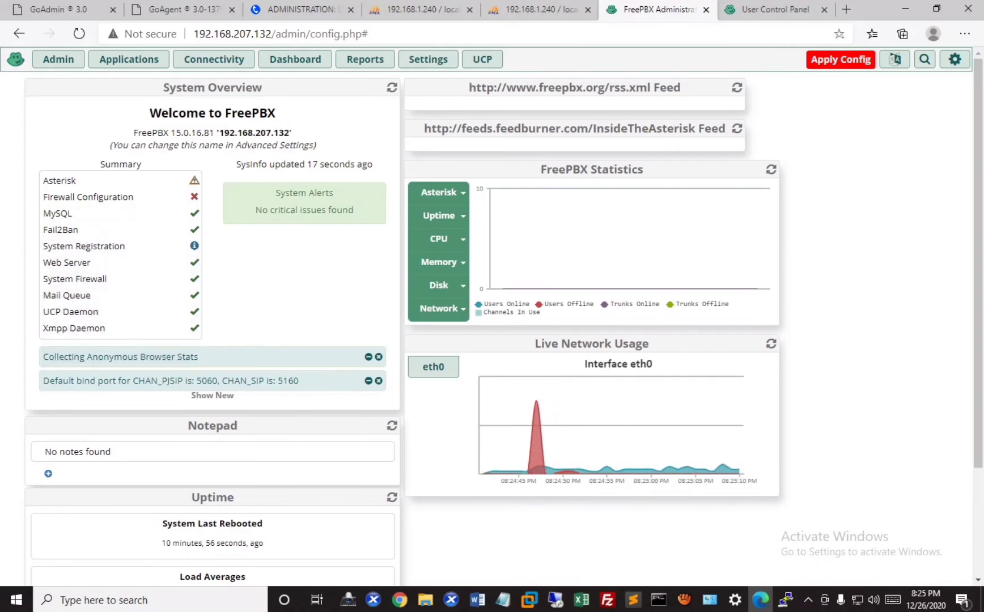
mouse_move(536, 442)
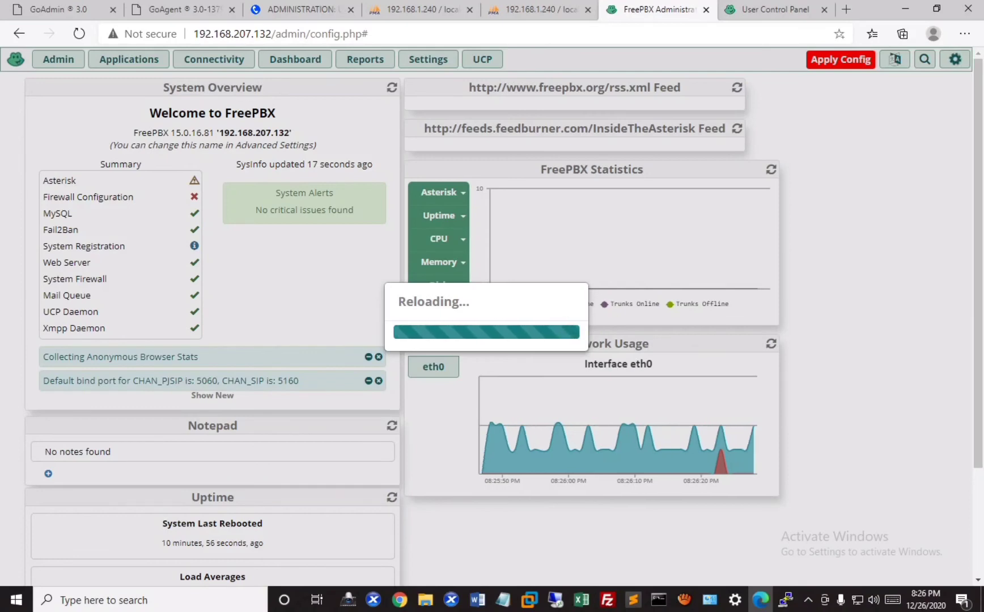
- Glance at the User Control Panel login, then return to FreePBX Administration
click(772, 9)
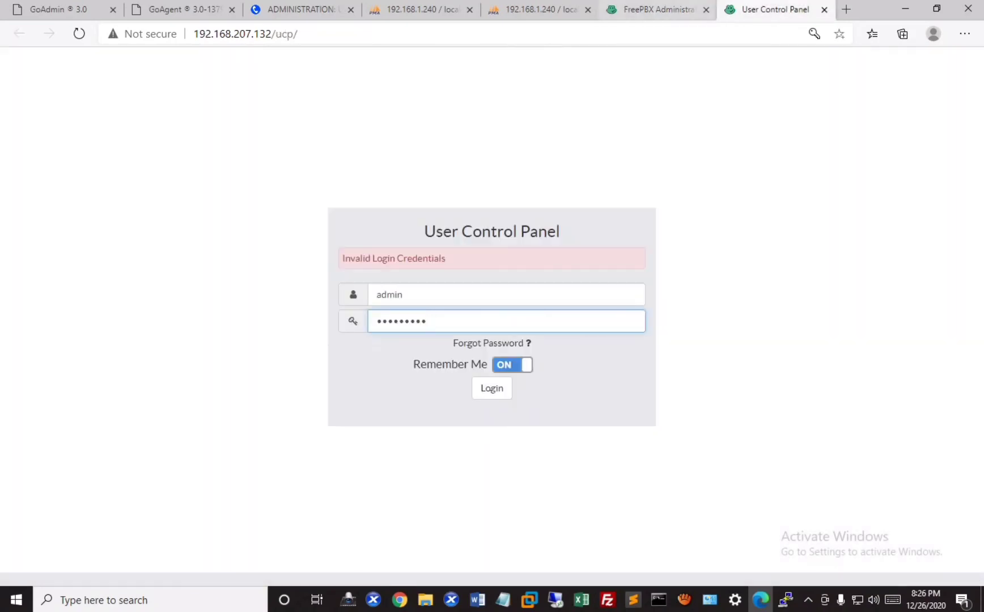
click(666, 10)
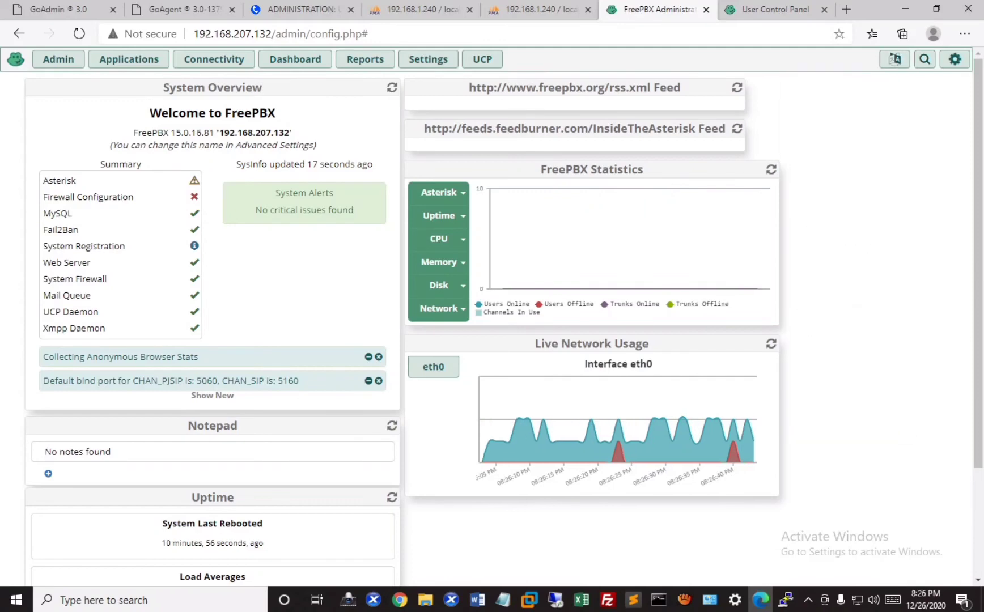
- Browse the interface language choices
click(895, 59)
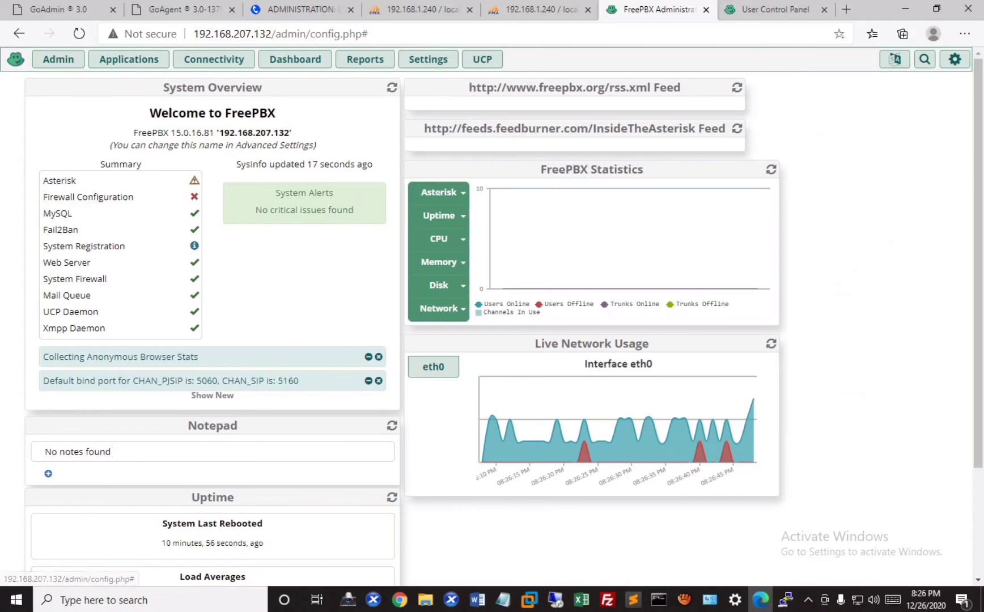
scroll(322, 559, down, 3)
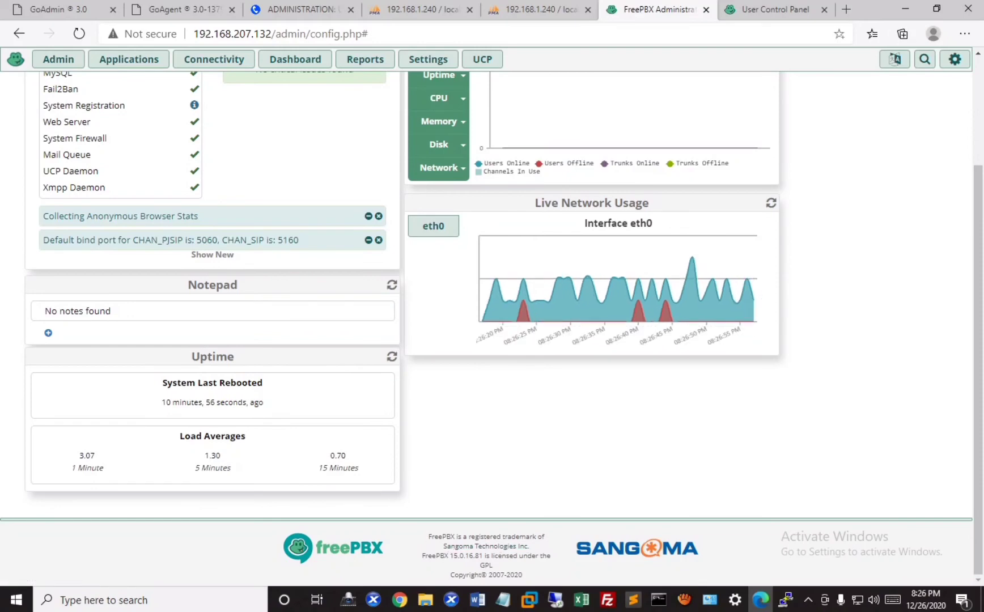
scroll(492, 329, up, 2)
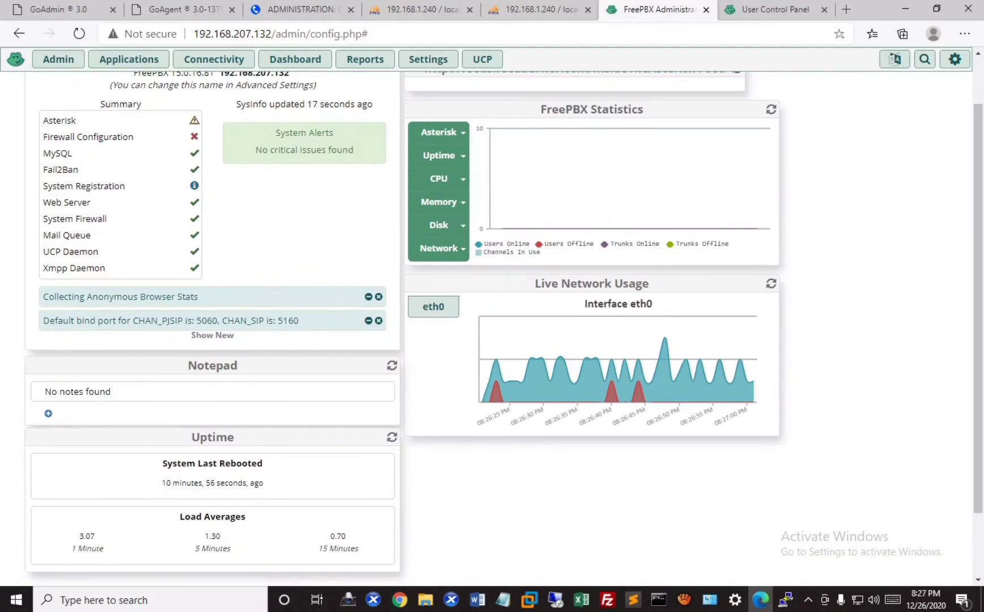
scroll(492, 329, up, 1)
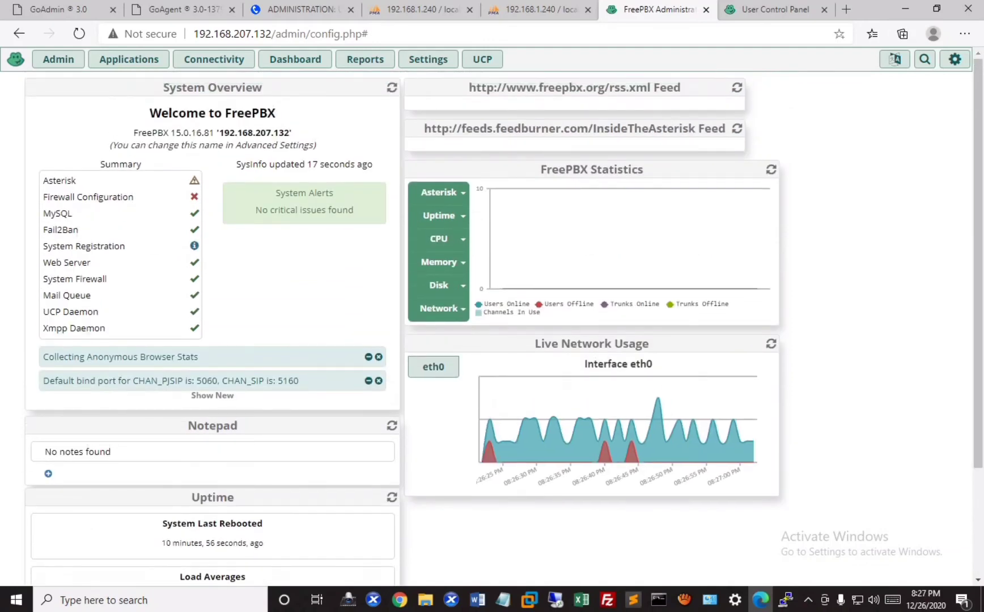
- Look through the Admin, Applications, Connectivity, Reports and Settings module lists
click(58, 59)
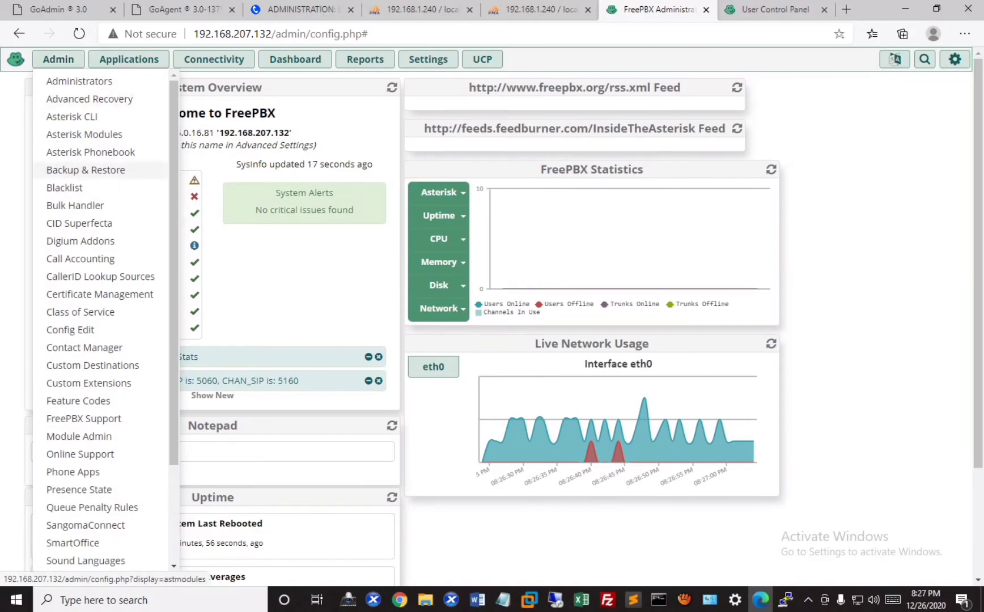
scroll(79, 347, down, 3)
scroll(79, 347, up, 3)
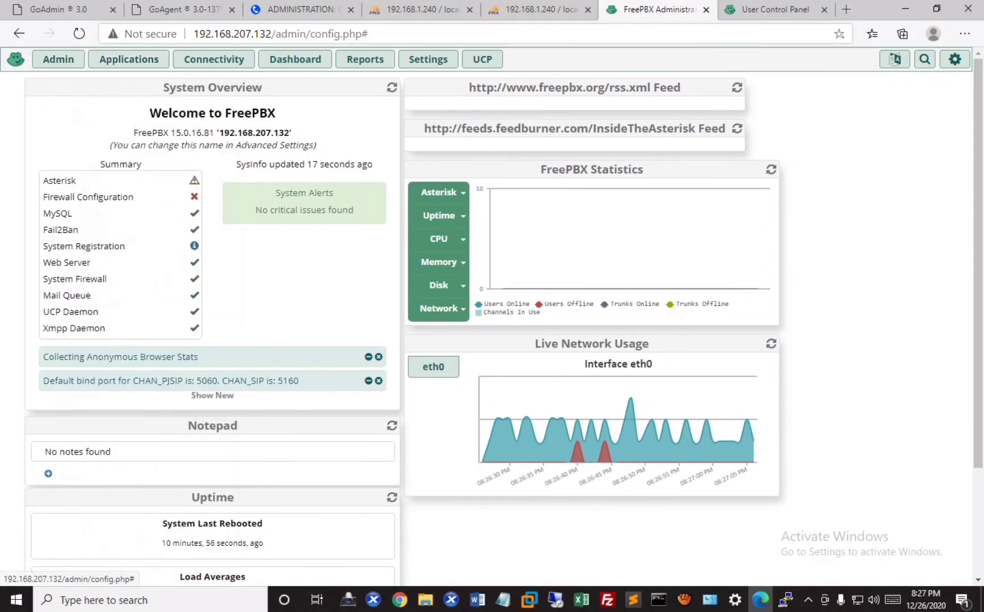
click(129, 59)
scroll(141, 347, down, 3)
scroll(142, 543, up, 3)
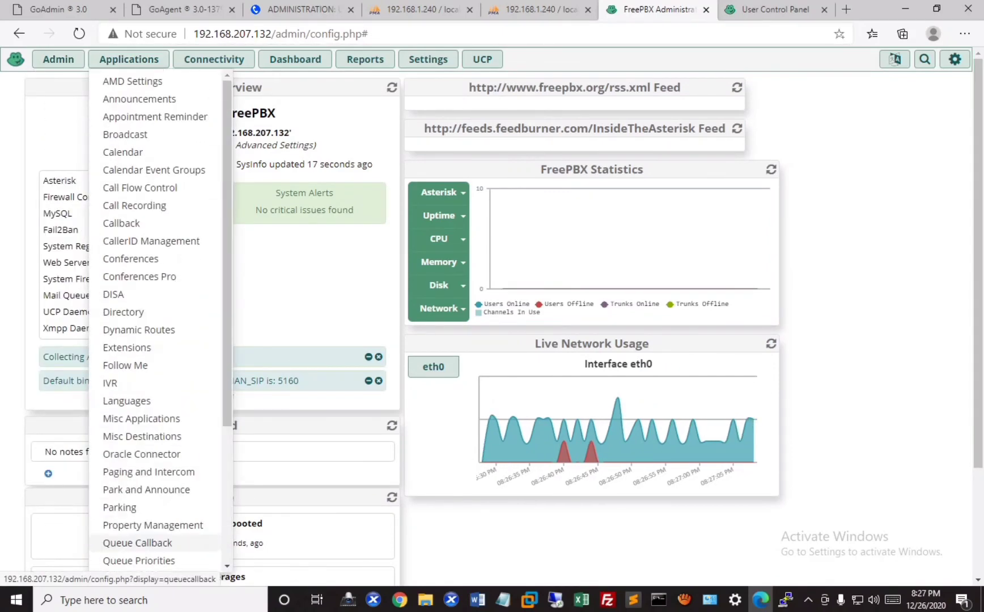
click(214, 59)
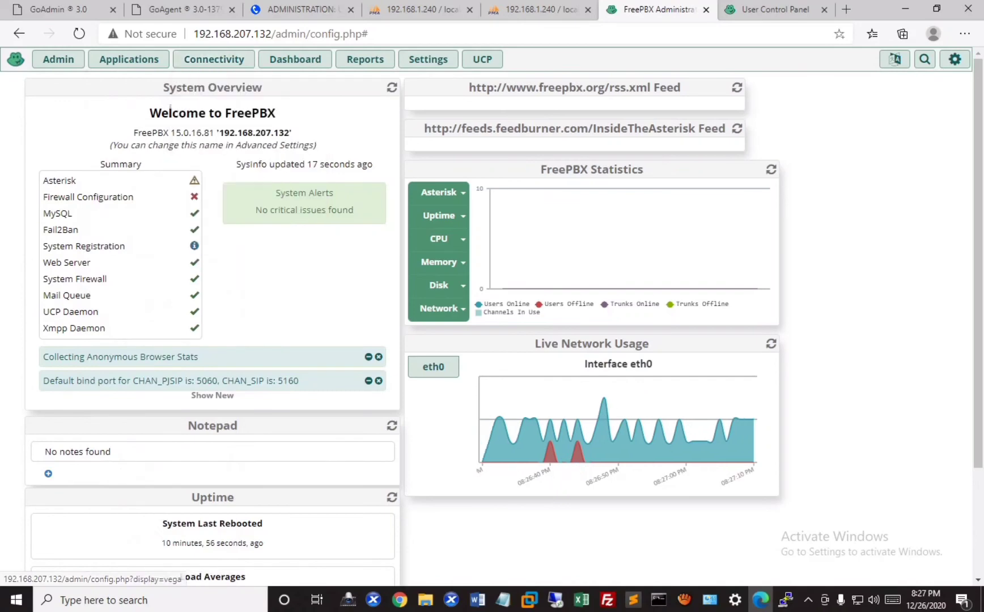
mouse_move(214, 59)
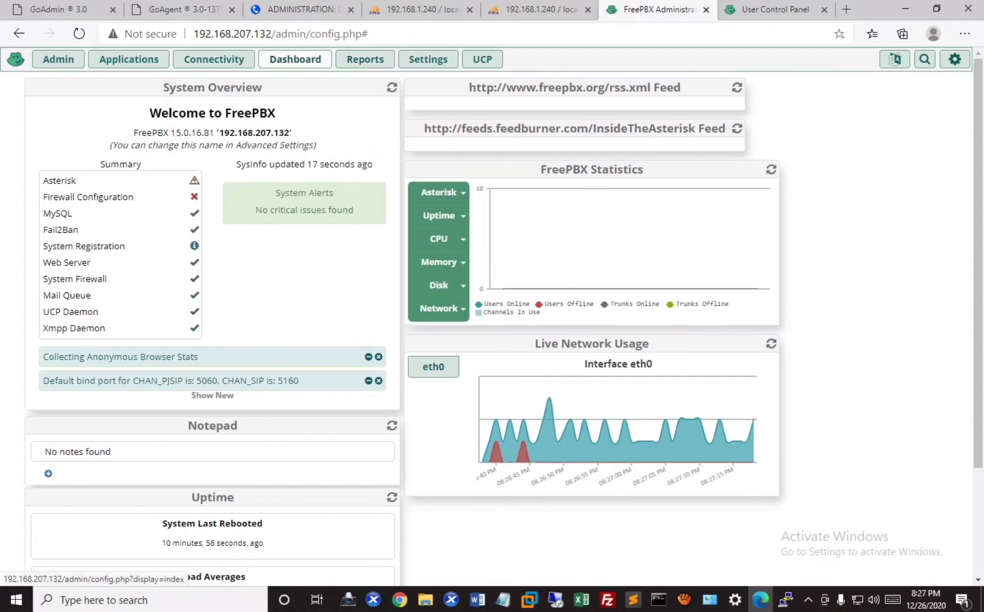
mouse_move(365, 59)
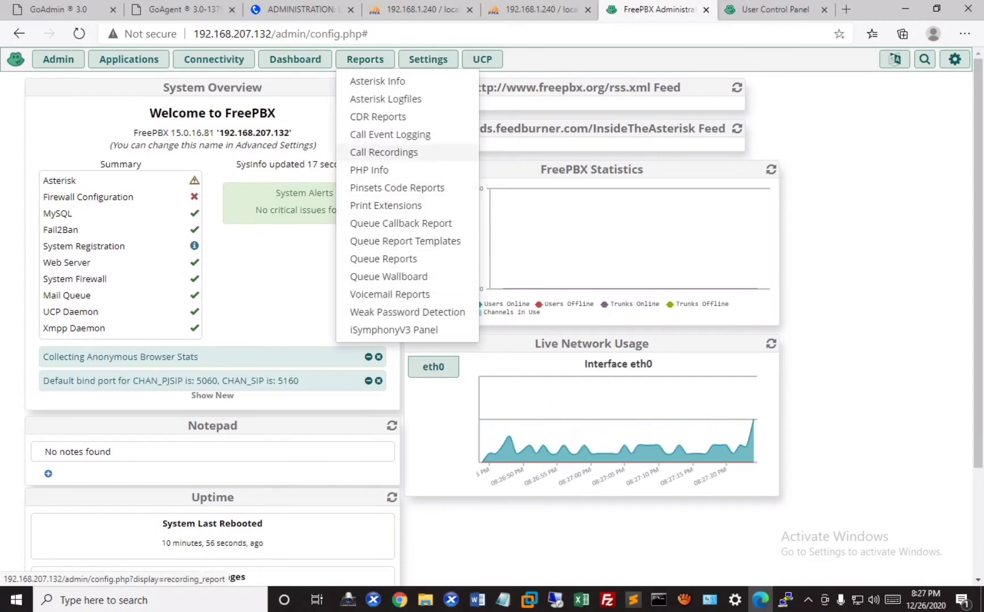
mouse_move(428, 59)
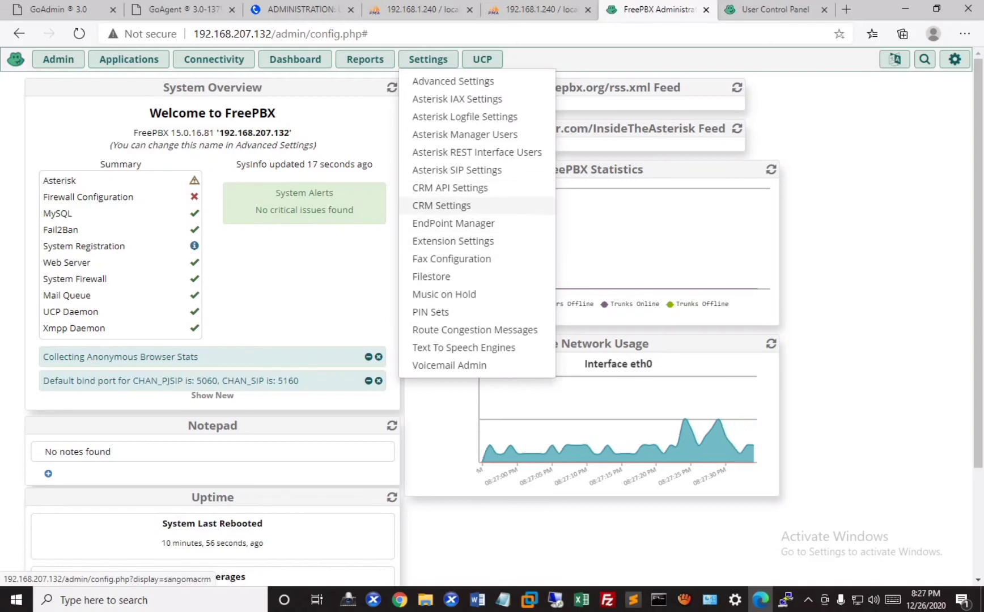
- Open the unlicensed CRM API Settings page and view bundle prices from Starter $299 to Everything $2,999
click(449, 188)
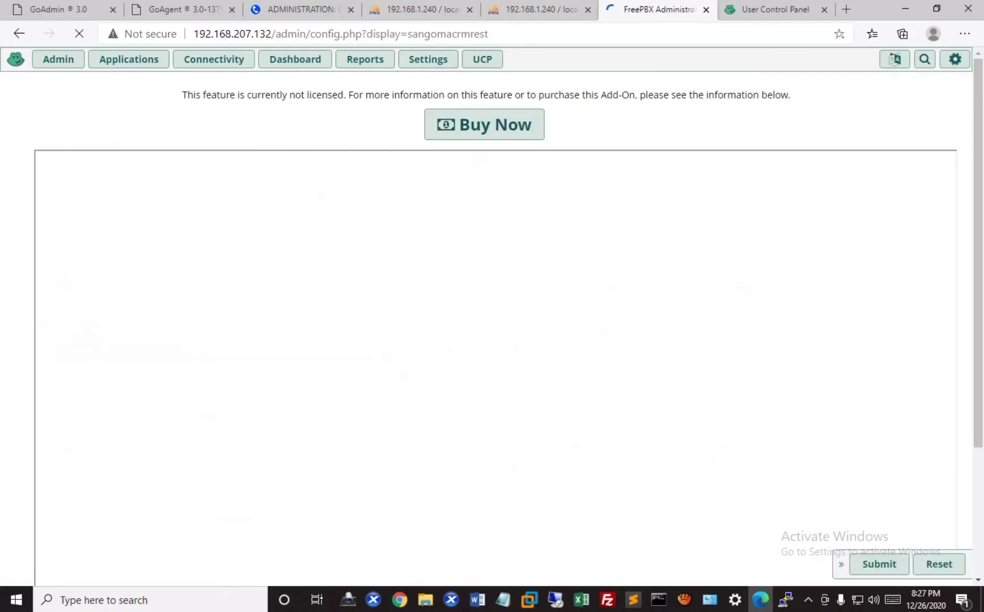
scroll(492, 329, down, 3)
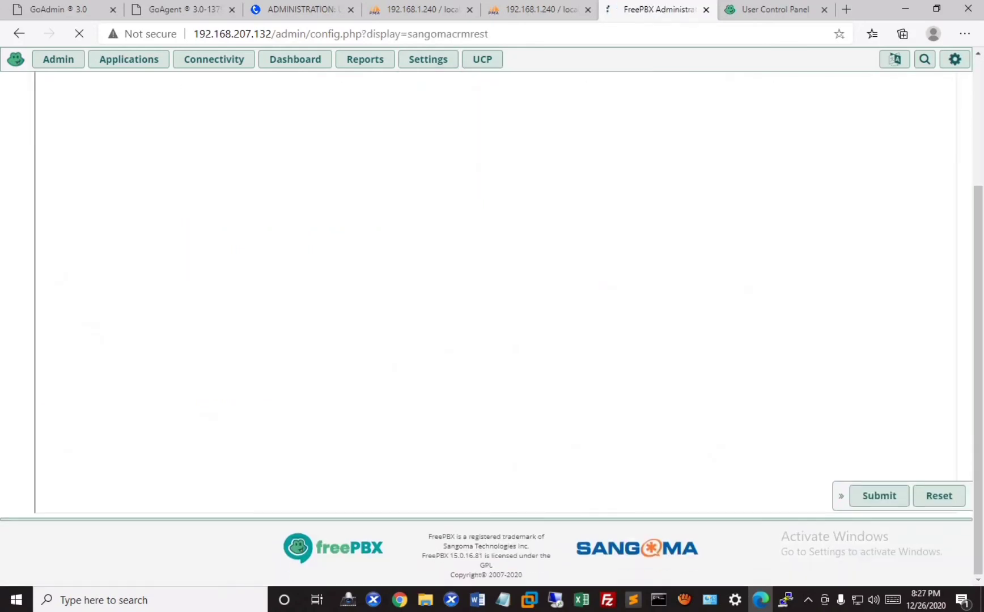
scroll(471, 225, up, 3)
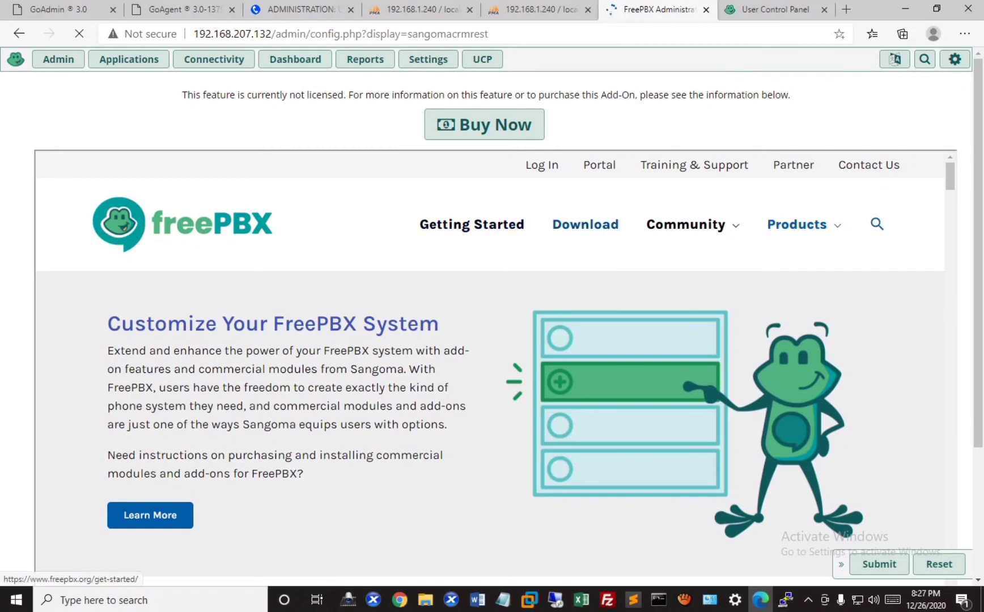
scroll(584, 227, down, 5)
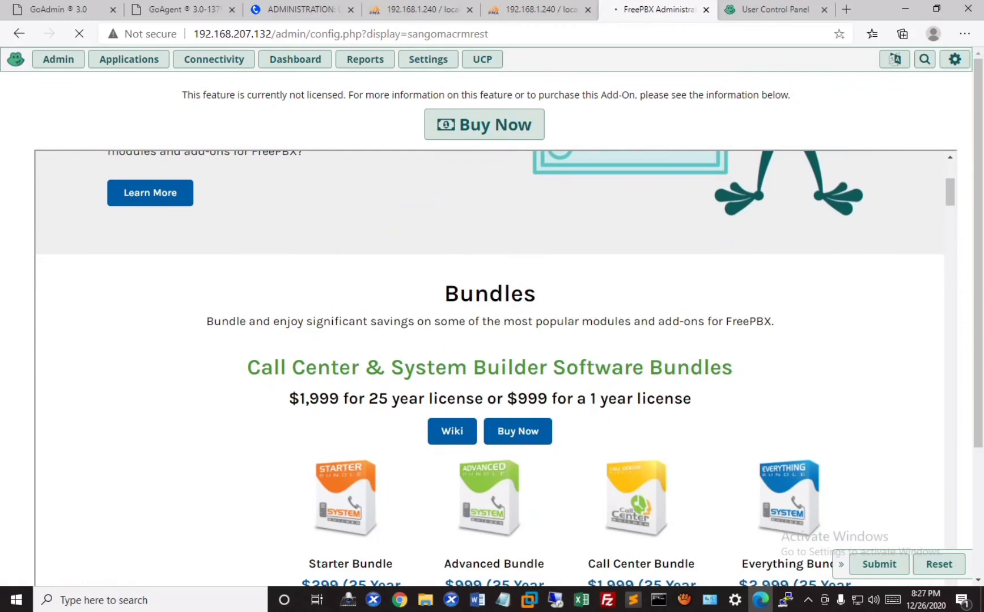
scroll(490, 369, down, 4)
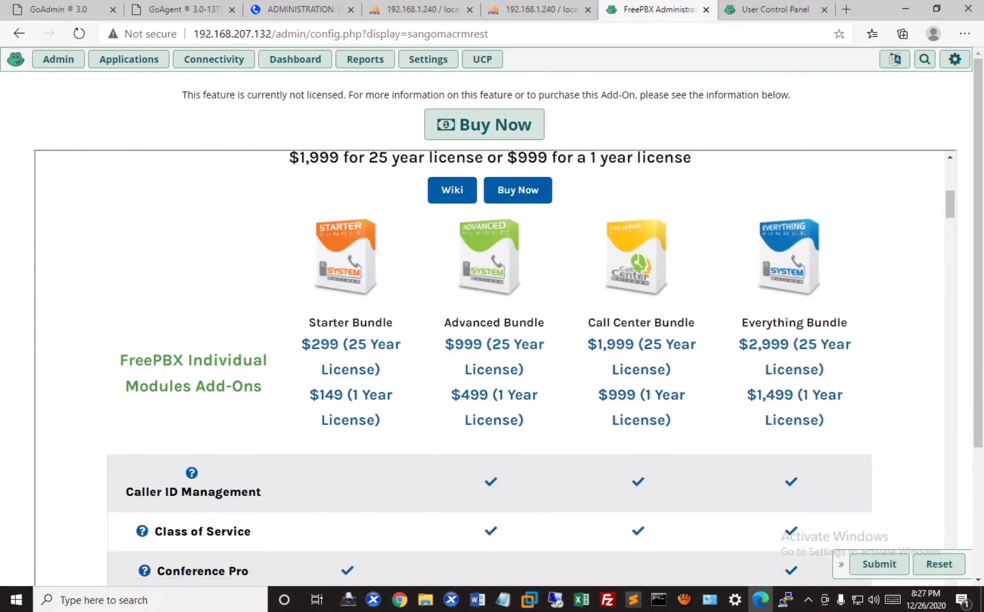
scroll(491, 369, up, 1)
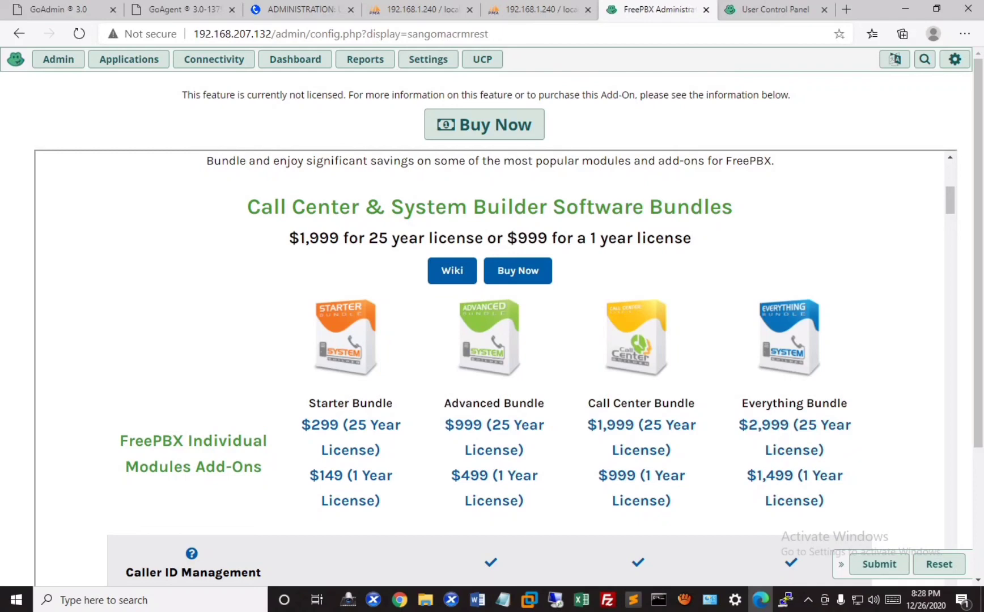
- Scroll through the table of modules included in each commercial bundle
scroll(203, 254, down, 15)
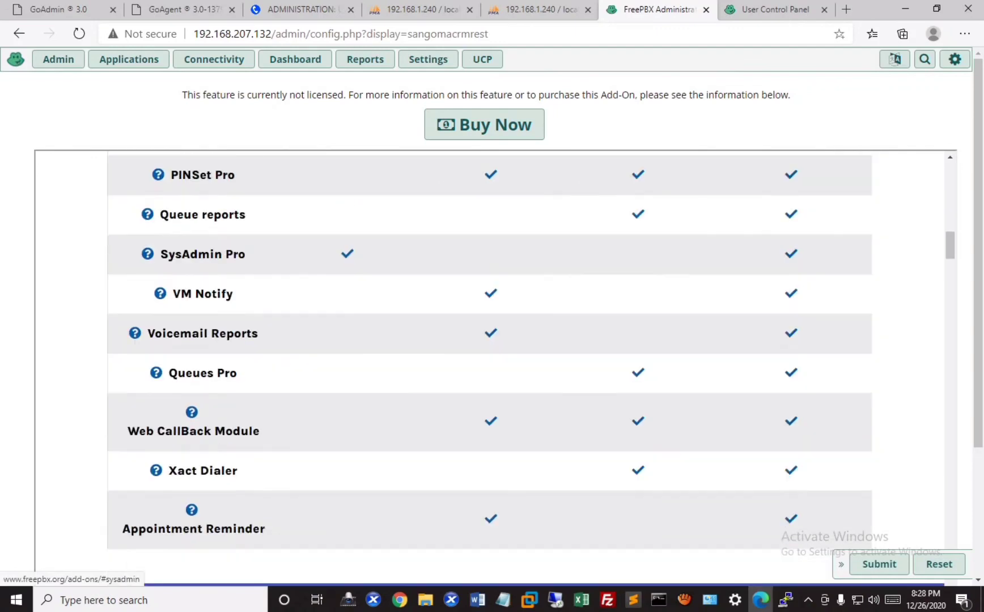
scroll(203, 253, down, 3)
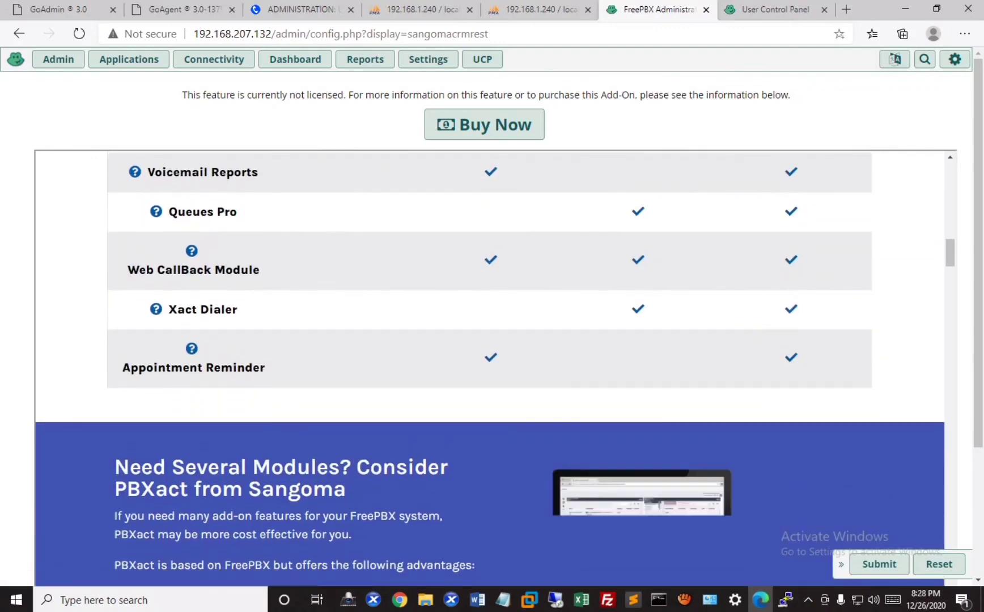
scroll(228, 264, up, 6)
scroll(227, 264, down, 5)
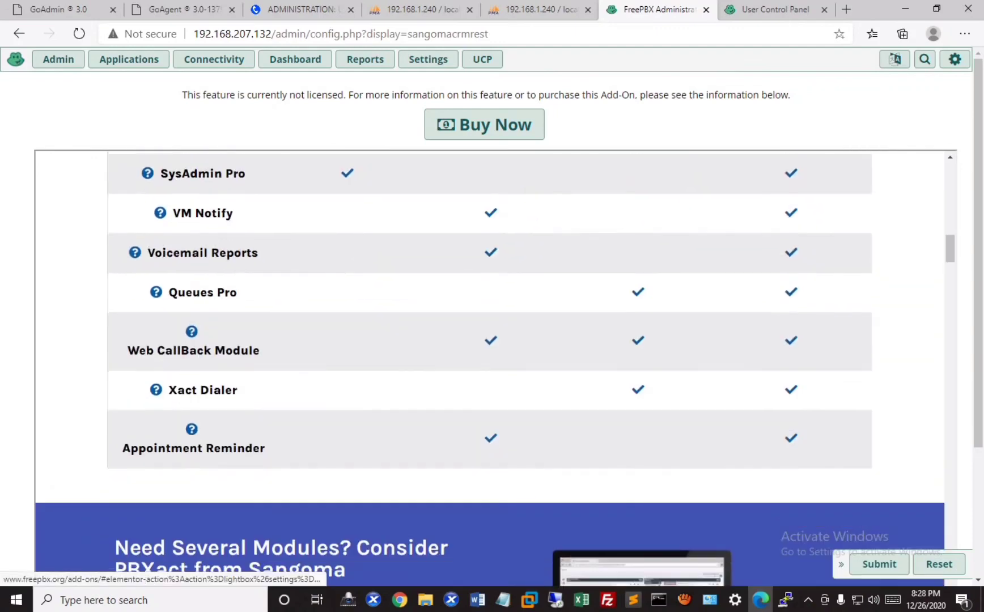
scroll(490, 368, up, 4)
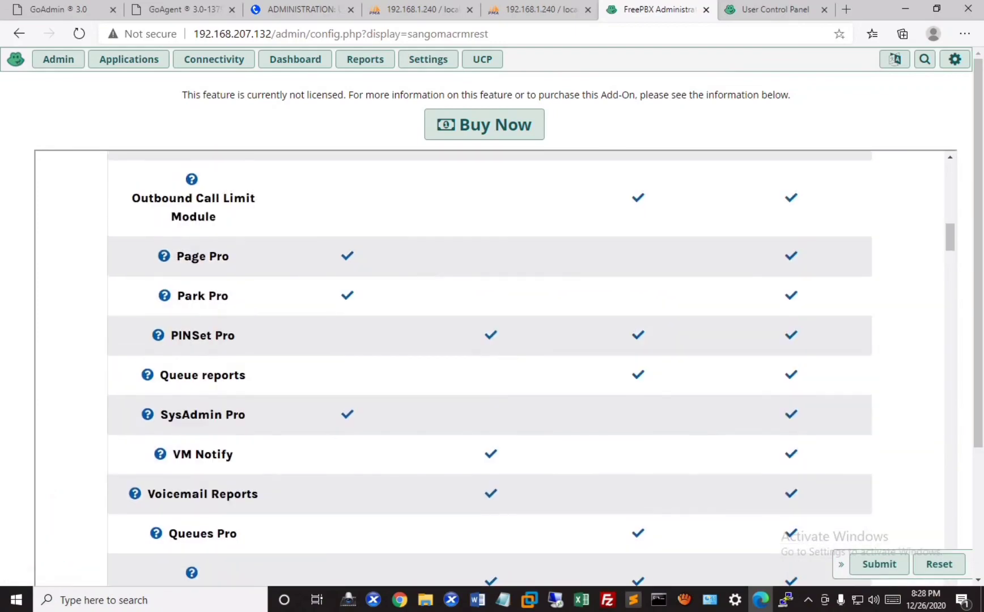
scroll(490, 363, up, 15)
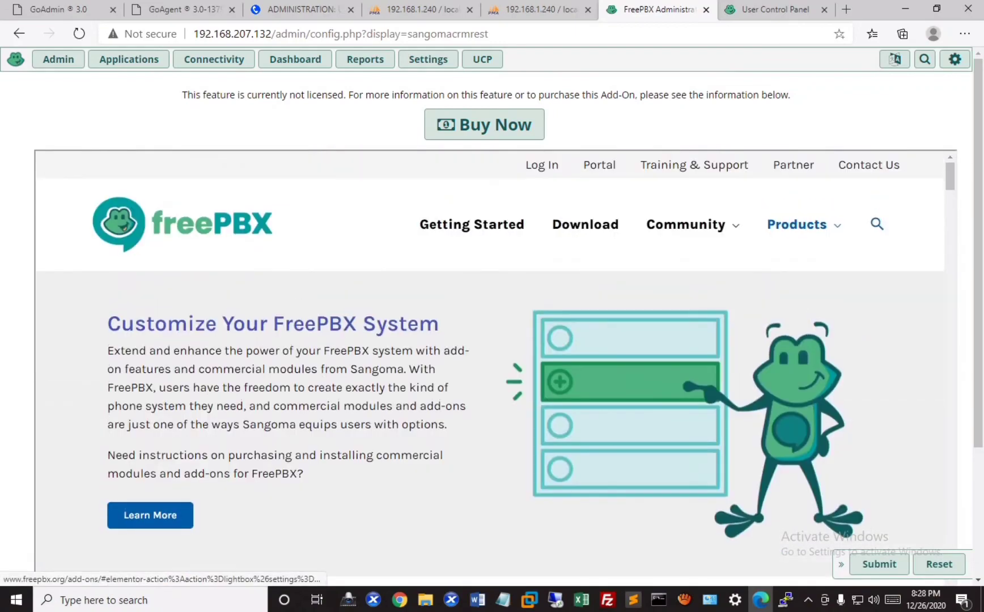
scroll(490, 368, down, 8)
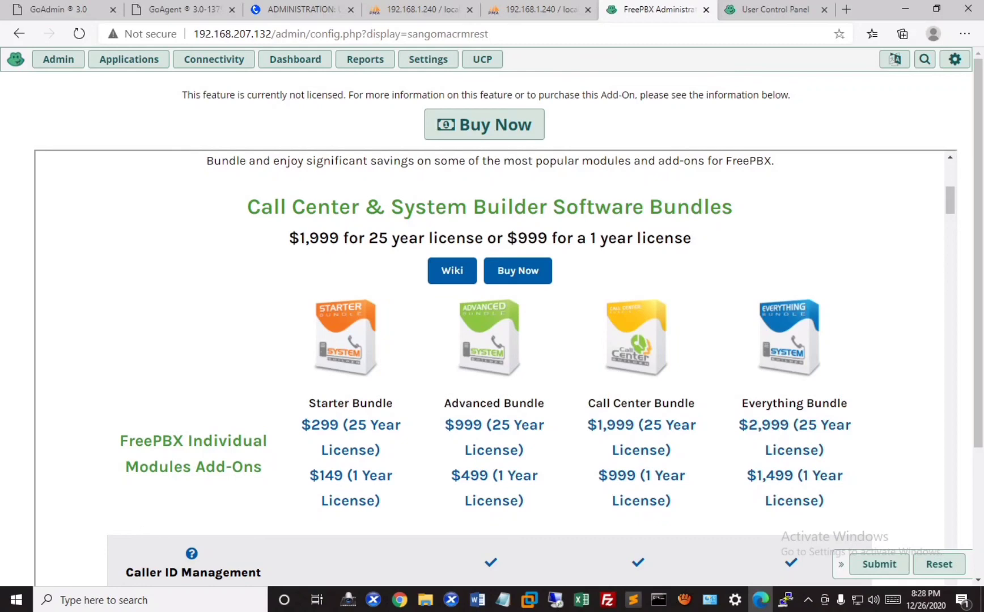
scroll(148, 254, down, 15)
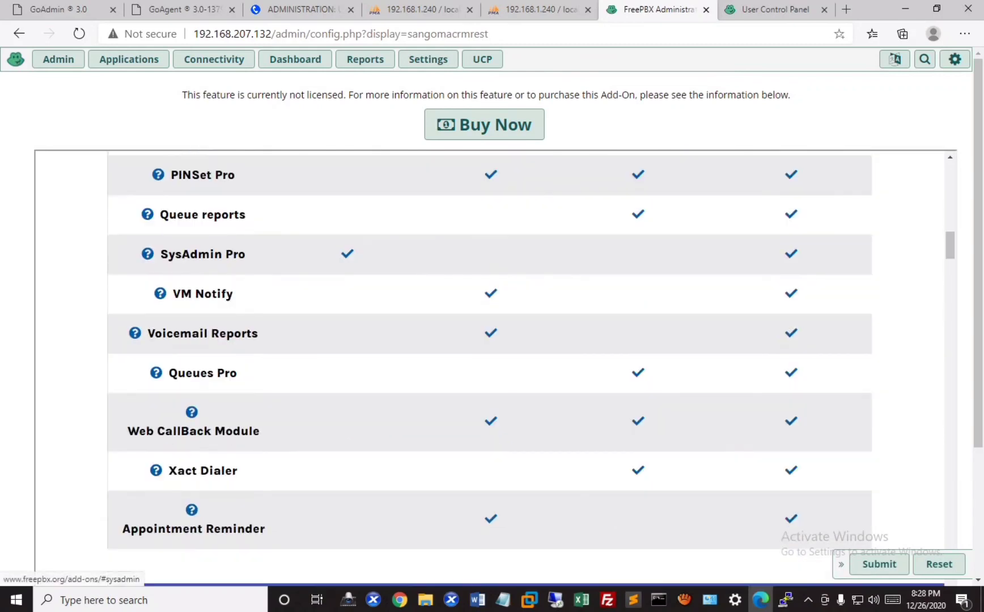
scroll(488, 340, down, 3)
scroll(488, 340, up, 2)
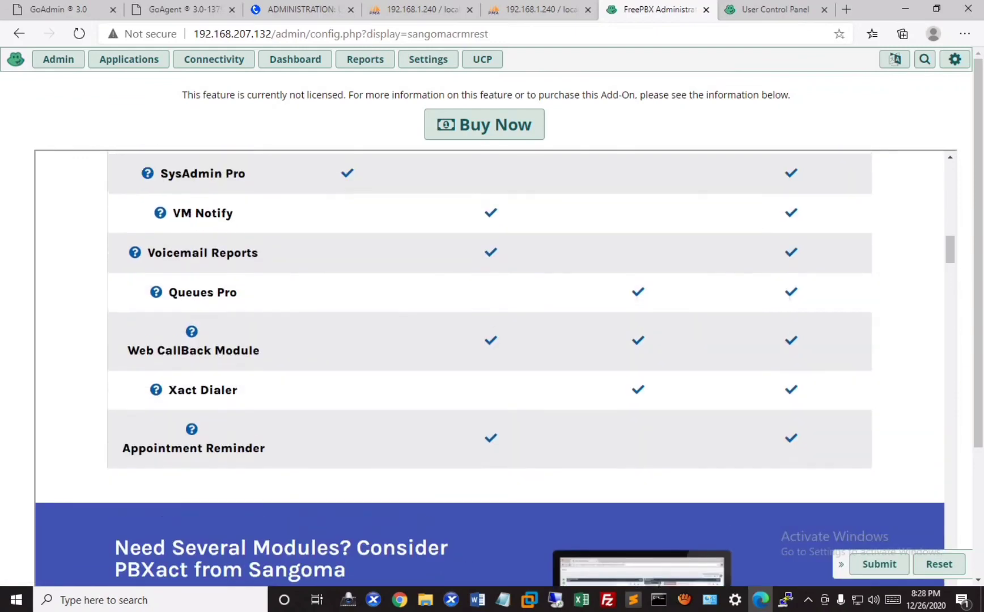
scroll(488, 340, up, 2)
scroll(488, 340, down, 2)
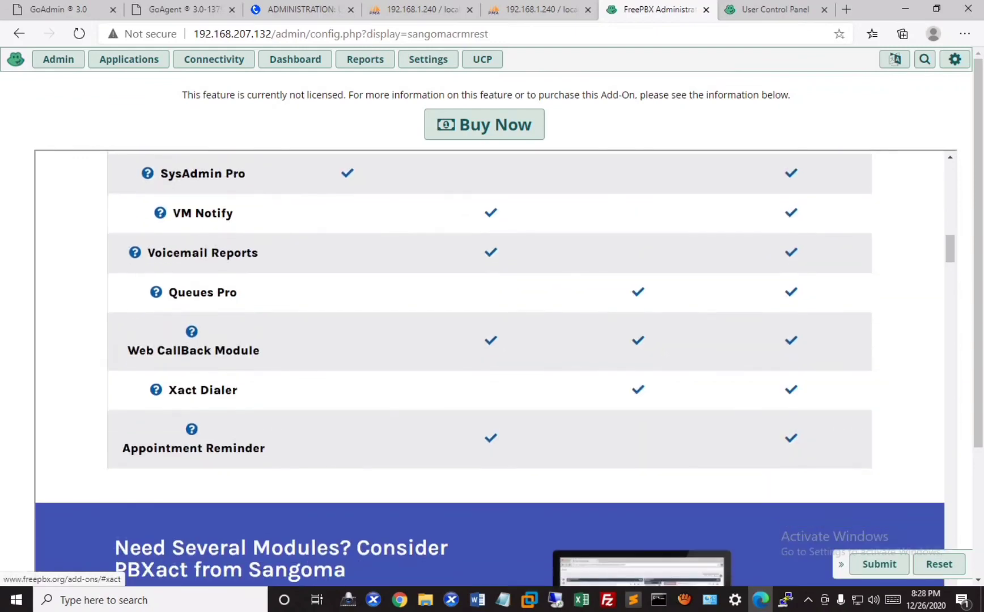
scroll(487, 340, up, 4)
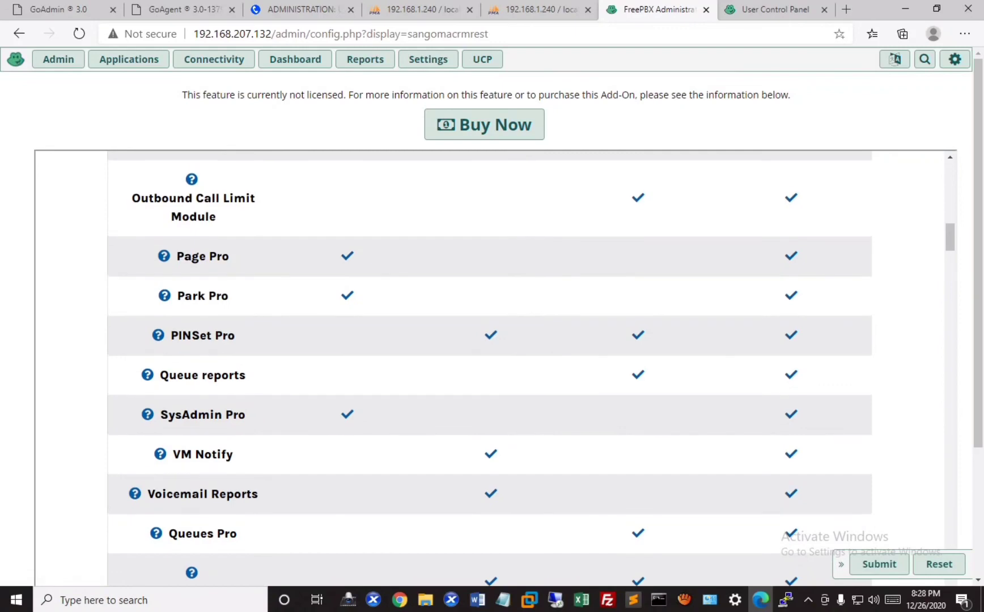
scroll(488, 340, up, 1)
scroll(488, 363, up, 10)
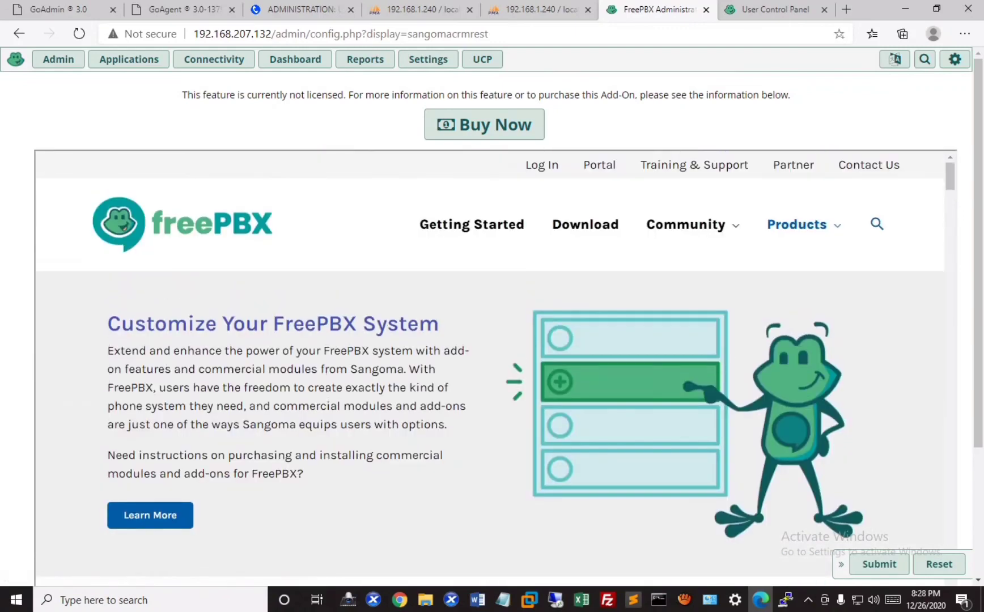
scroll(490, 368, down, 6)
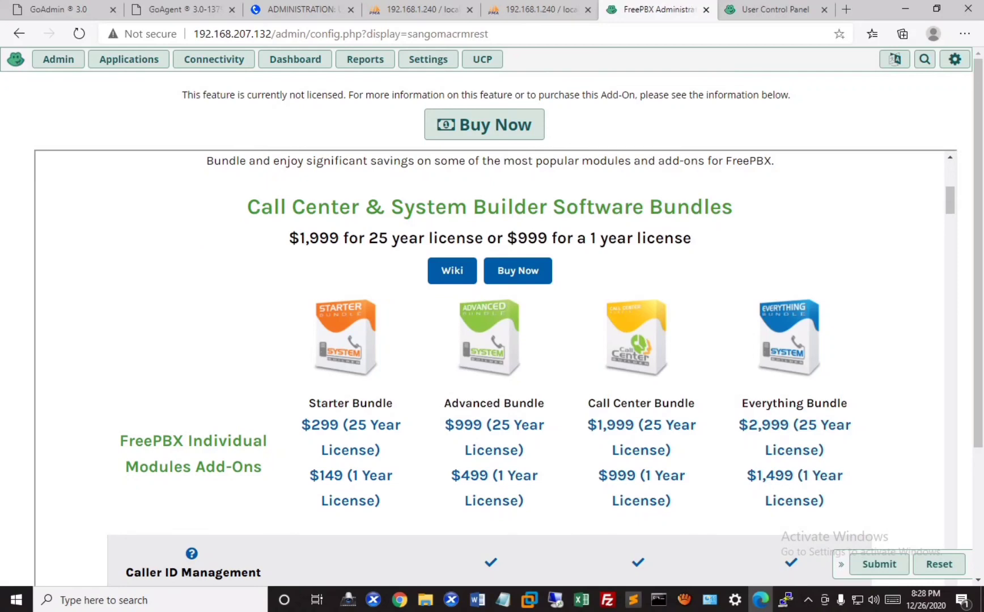
scroll(148, 254, down, 15)
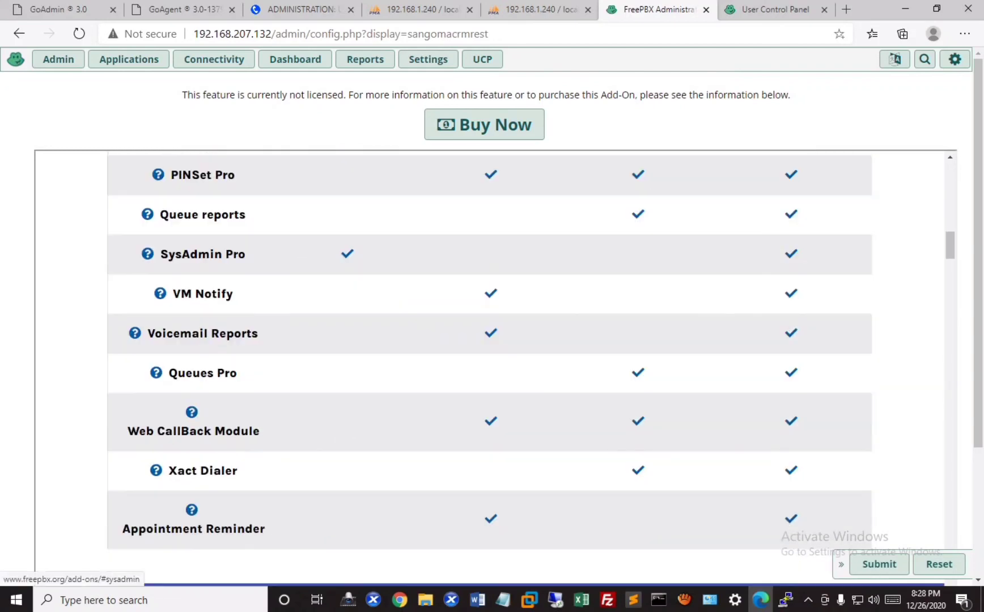
scroll(147, 254, down, 2)
scroll(147, 254, up, 1)
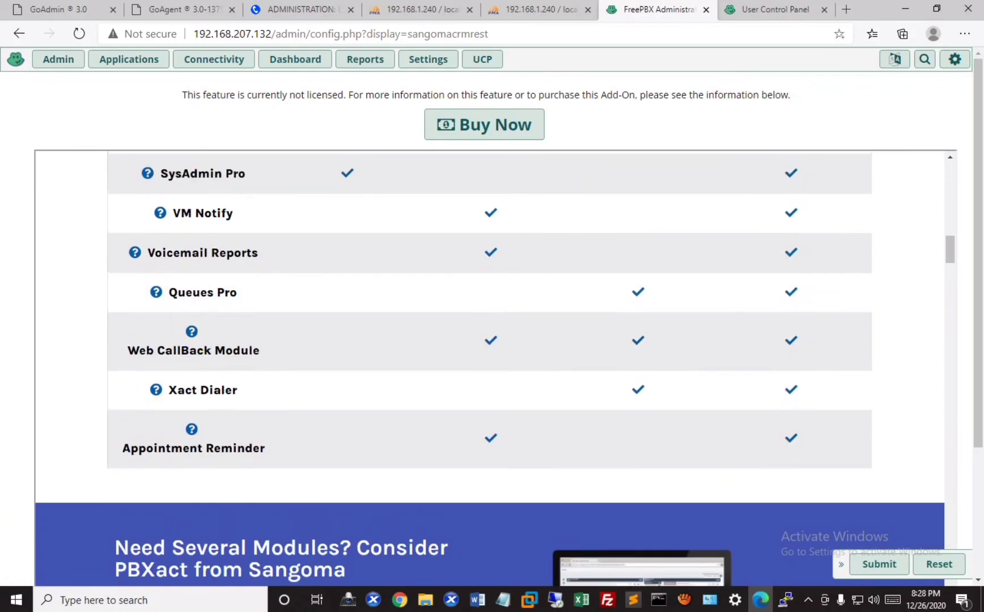
scroll(156, 390, up, 2)
scroll(156, 390, down, 2)
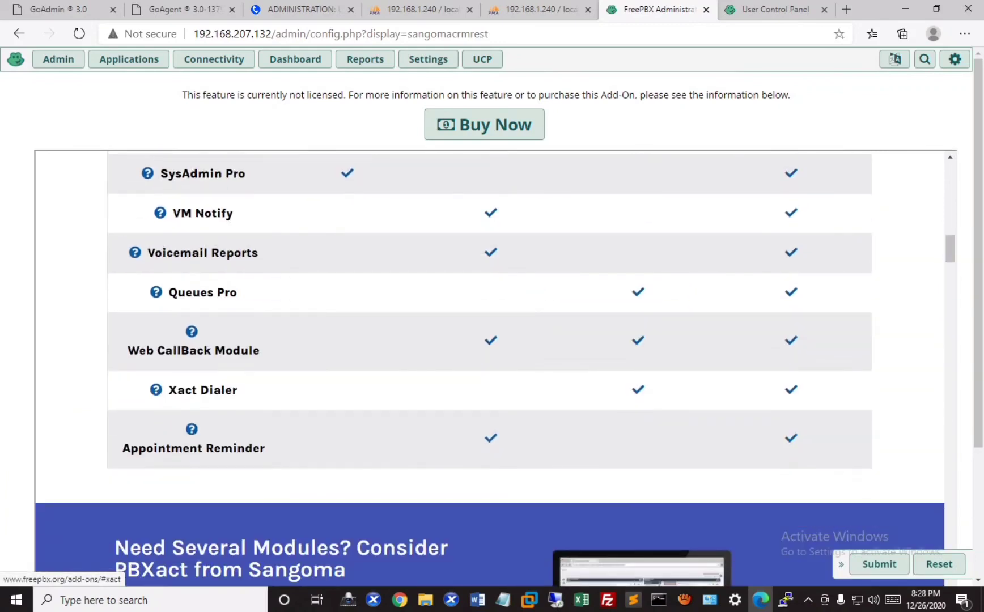
scroll(156, 390, up, 4)
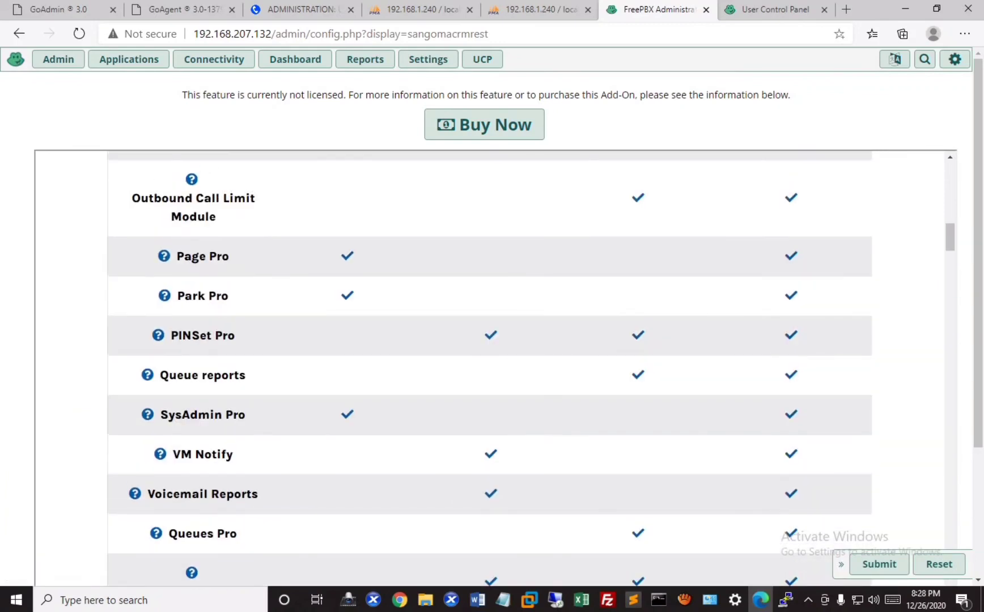
scroll(156, 390, up, 15)
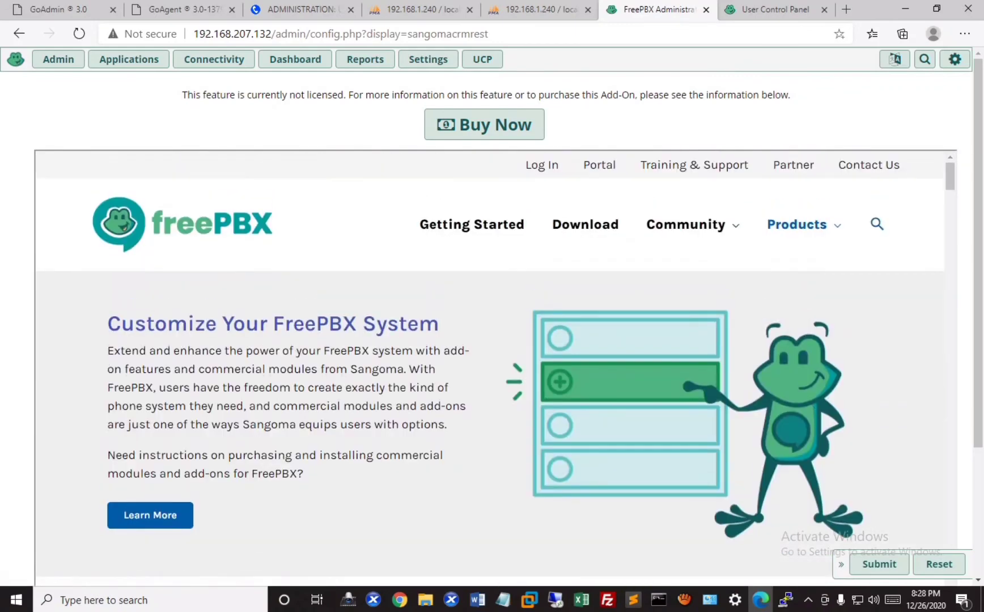
scroll(490, 368, down, 7)
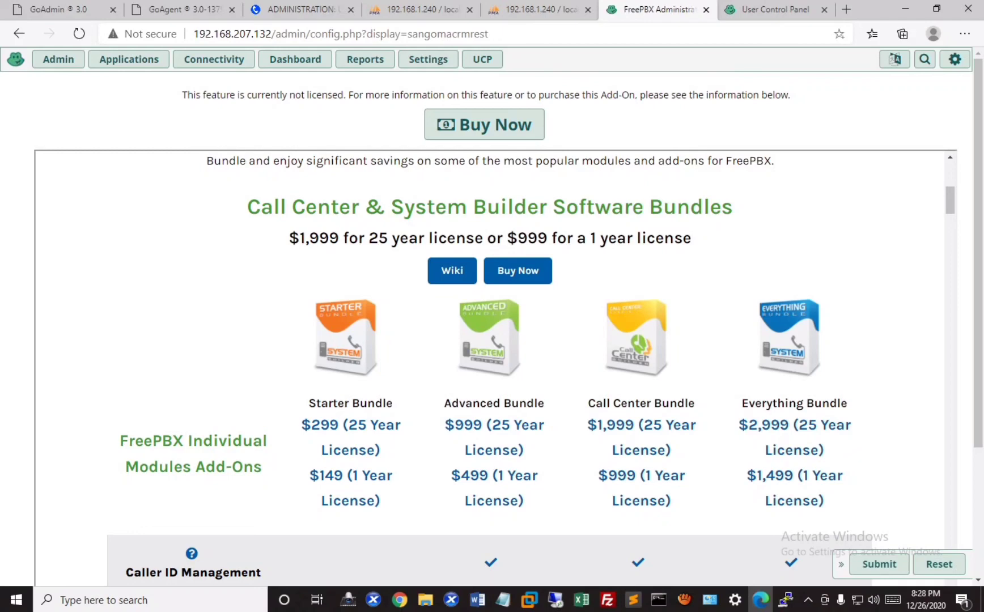
scroll(488, 363, down, 10)
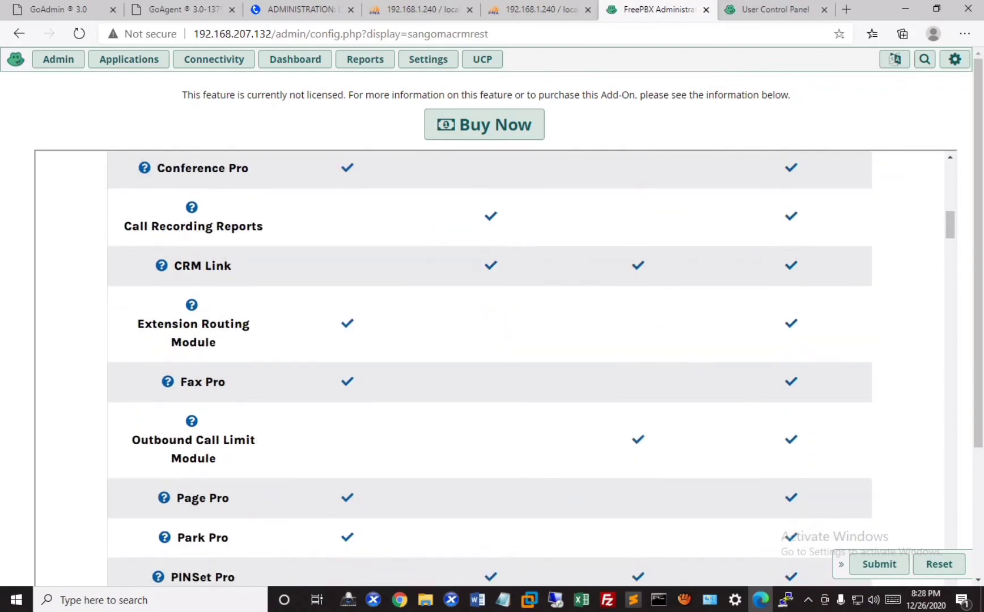
scroll(488, 340, down, 3)
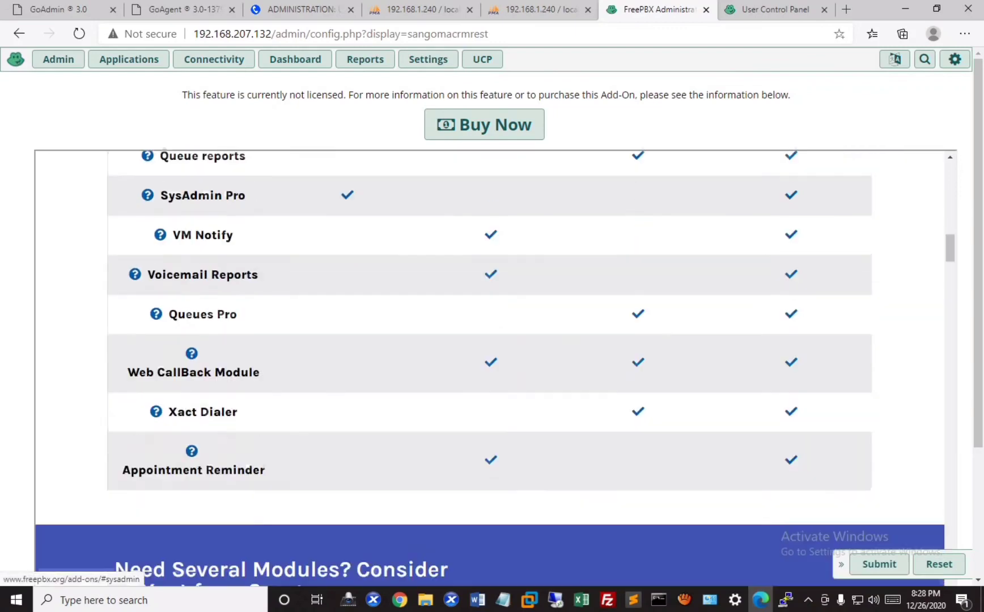
scroll(487, 340, up, 2)
scroll(487, 340, up, 3)
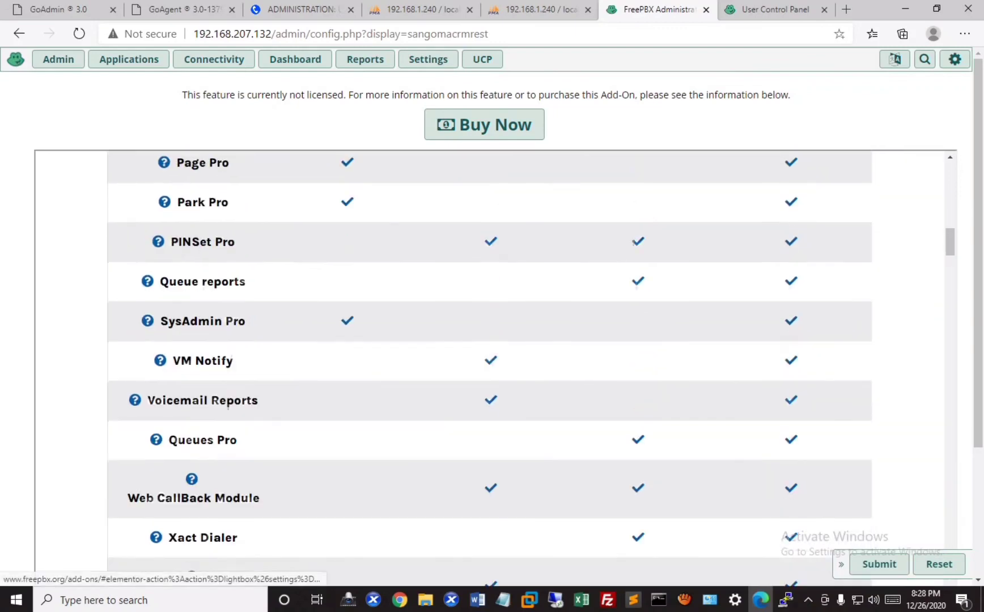
scroll(488, 340, down, 3)
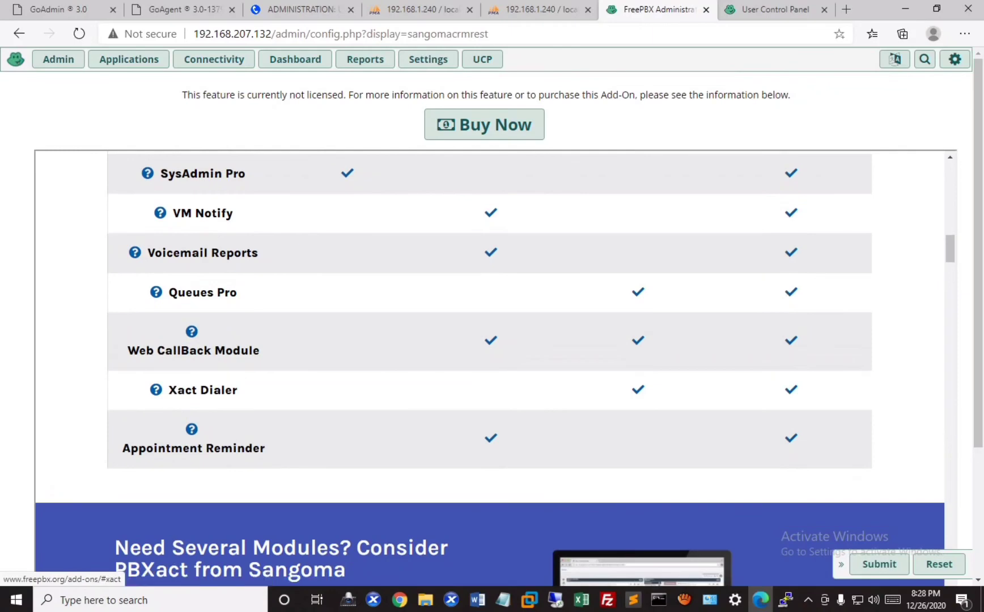
scroll(487, 340, up, 4)
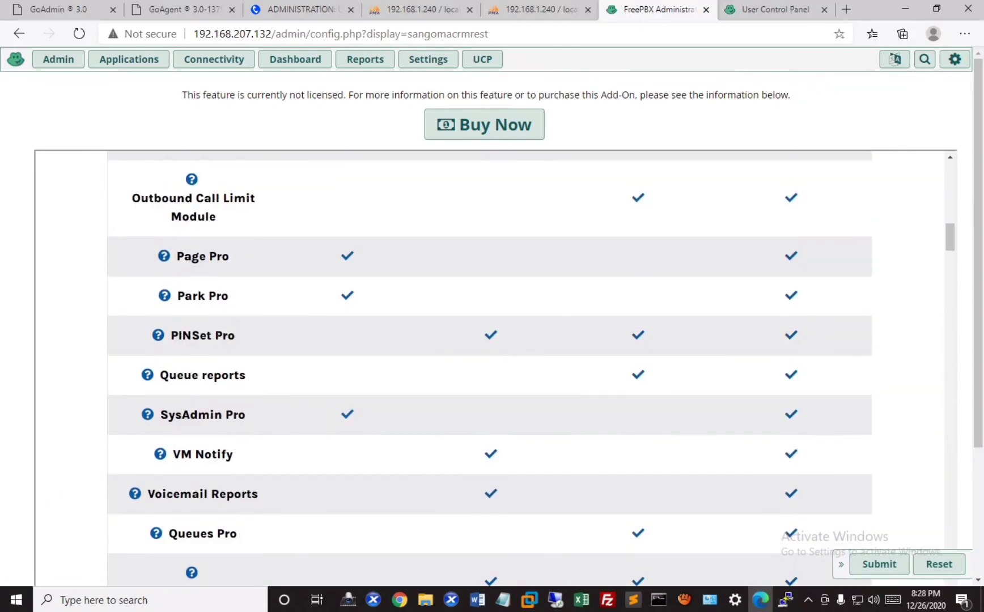
scroll(487, 340, up, 10)
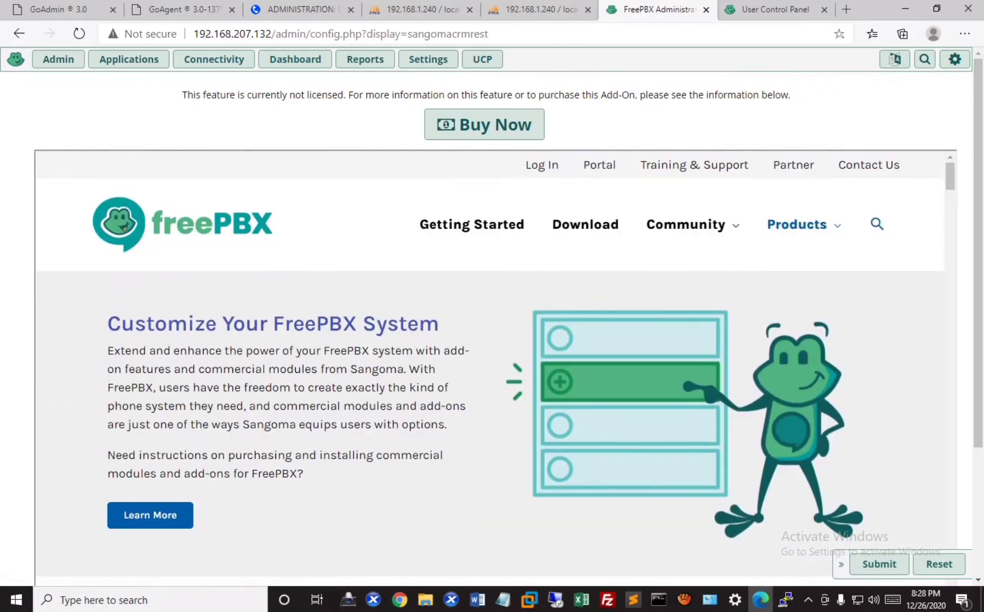